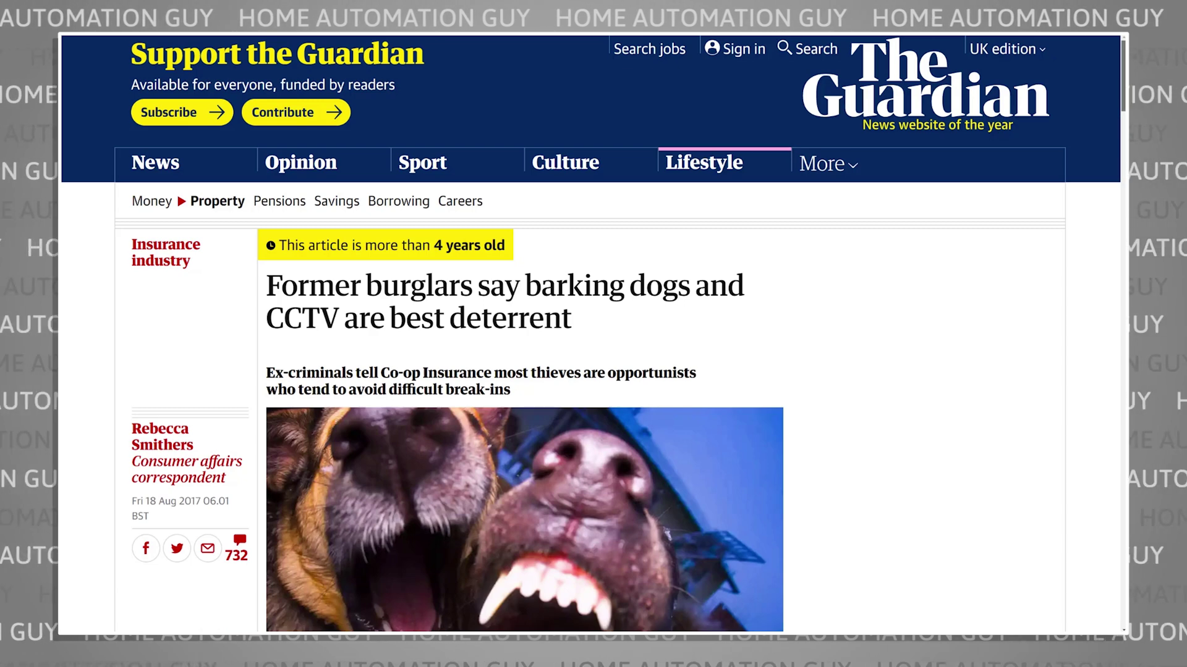
Read the Guardian article on burglar deterrents and the feature overview on the Frigate home page.
scroll(591, 334, down, 8)
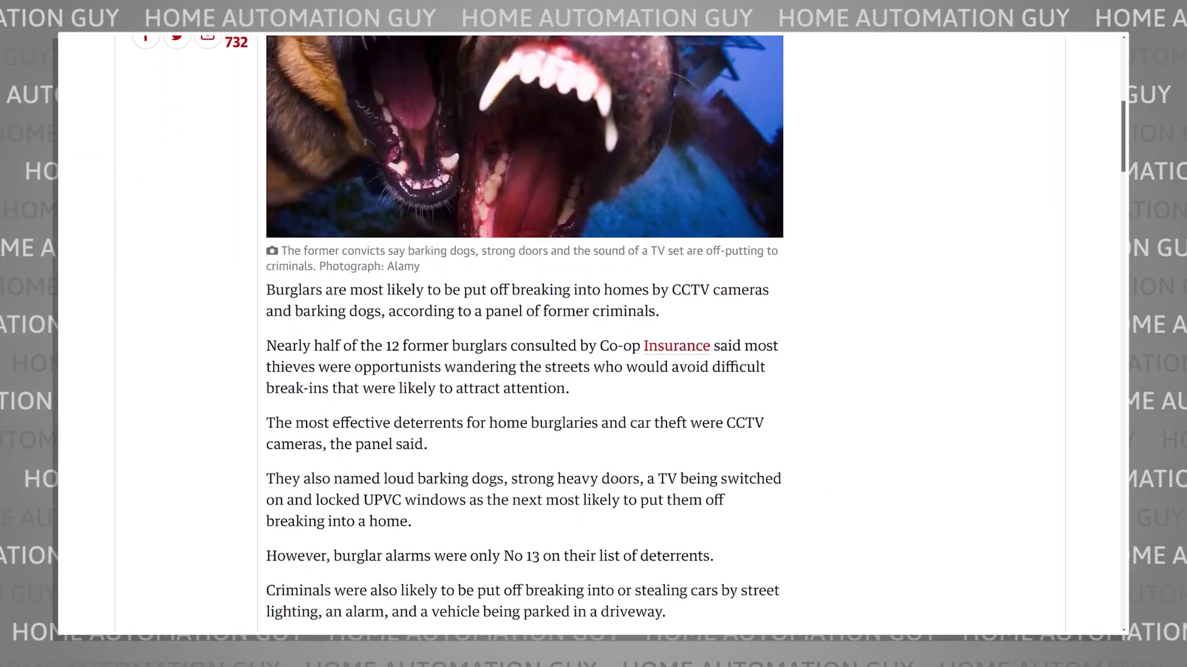
scroll(590, 334, down, 4)
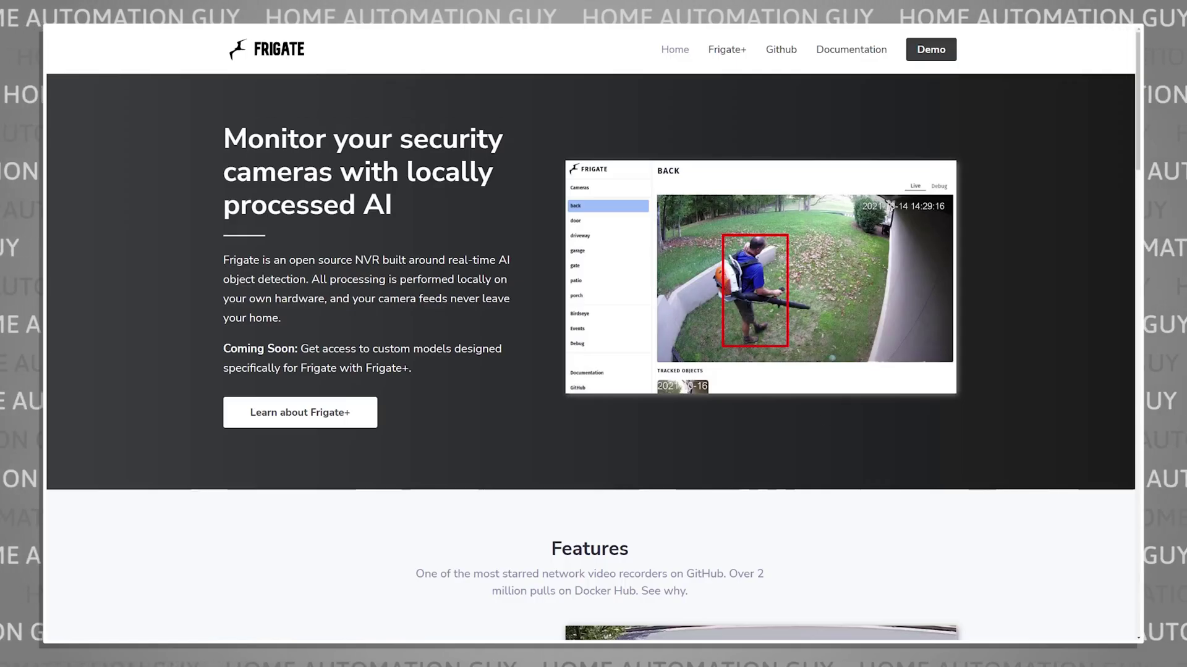
drag(1138, 158, 1137, 252)
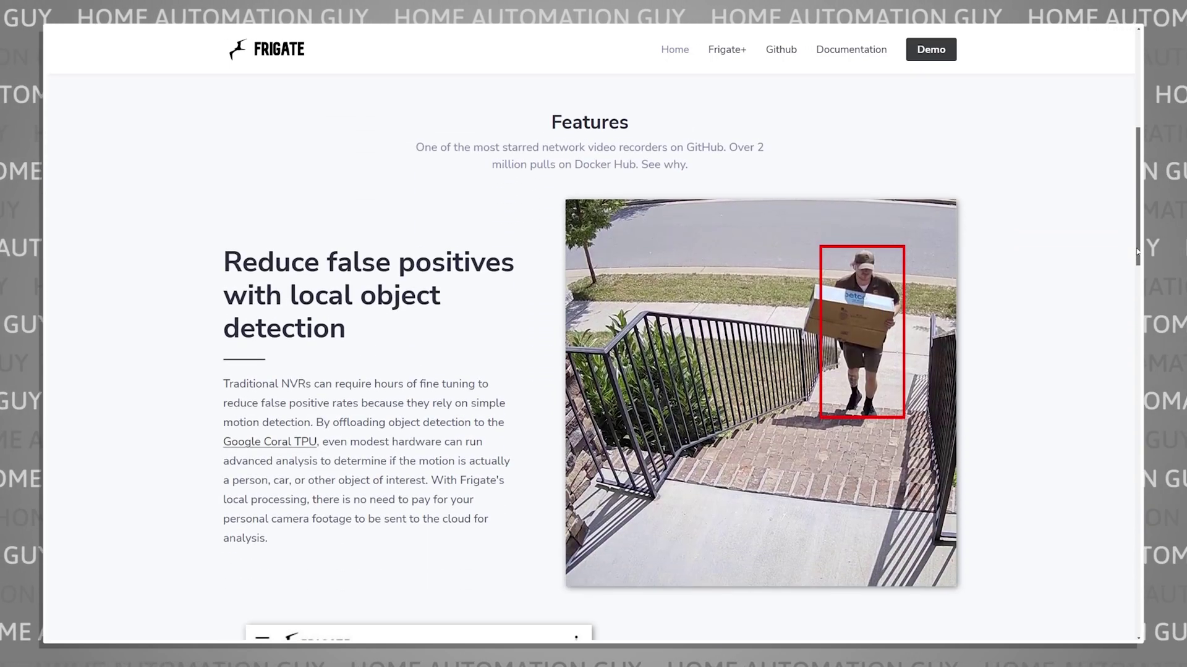
drag(1138, 252, 1138, 354)
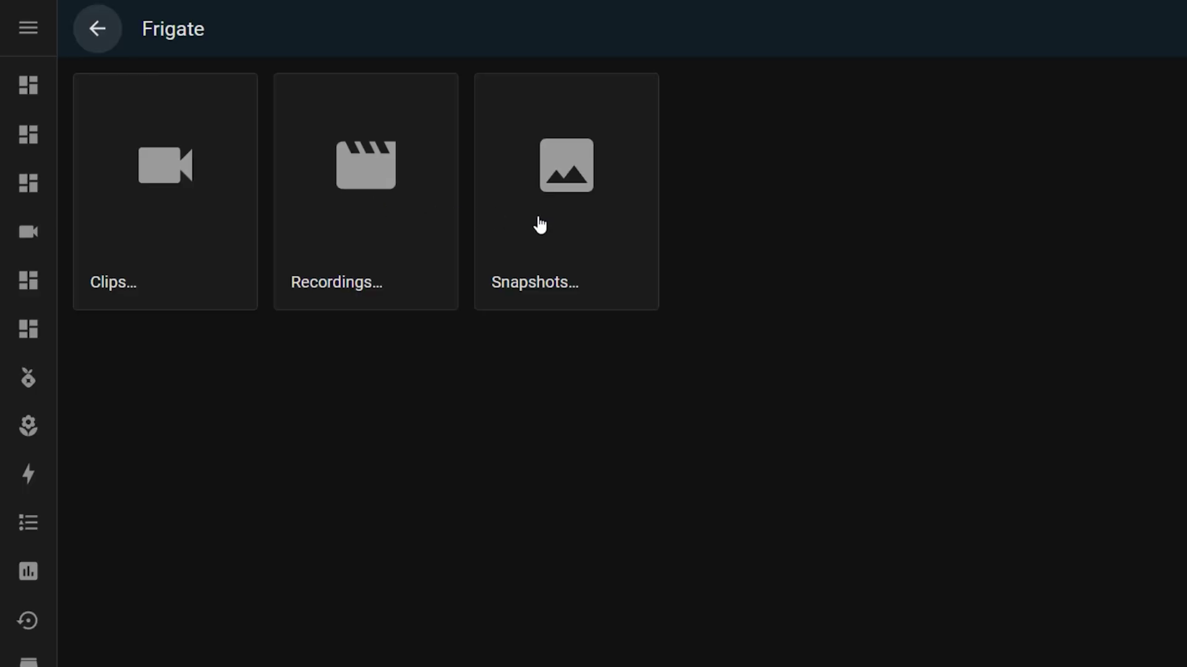
Open Frigate's Snapshots folder in the Home Assistant media browser and pick a capture to view.
click(539, 225)
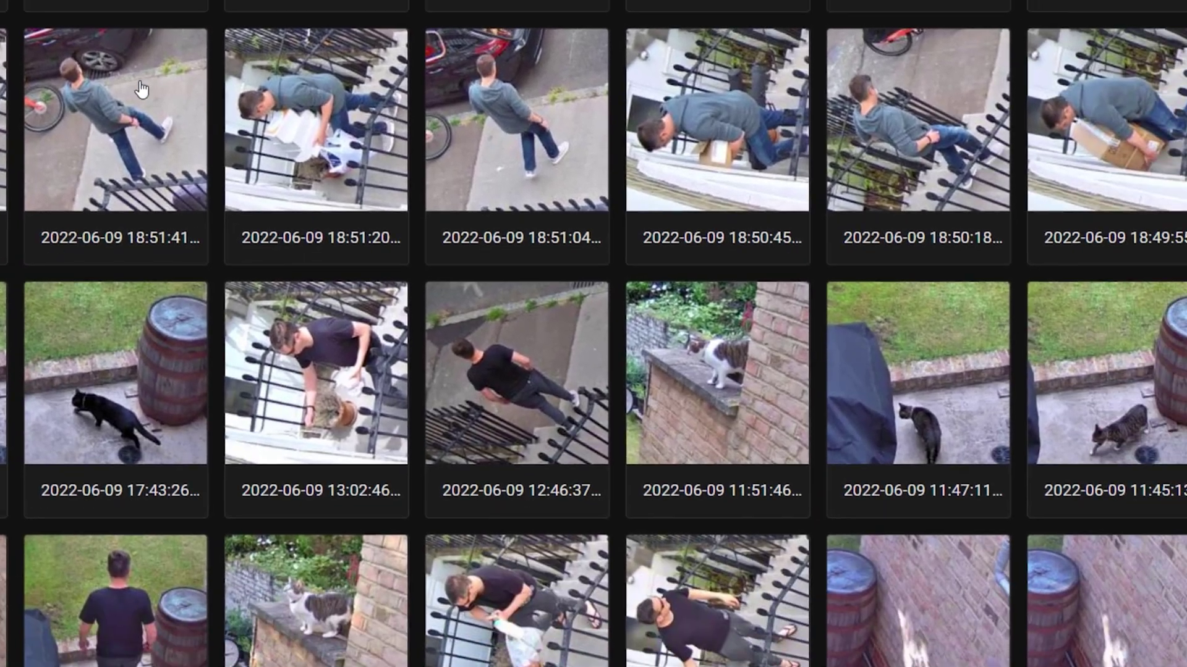
click(378, 404)
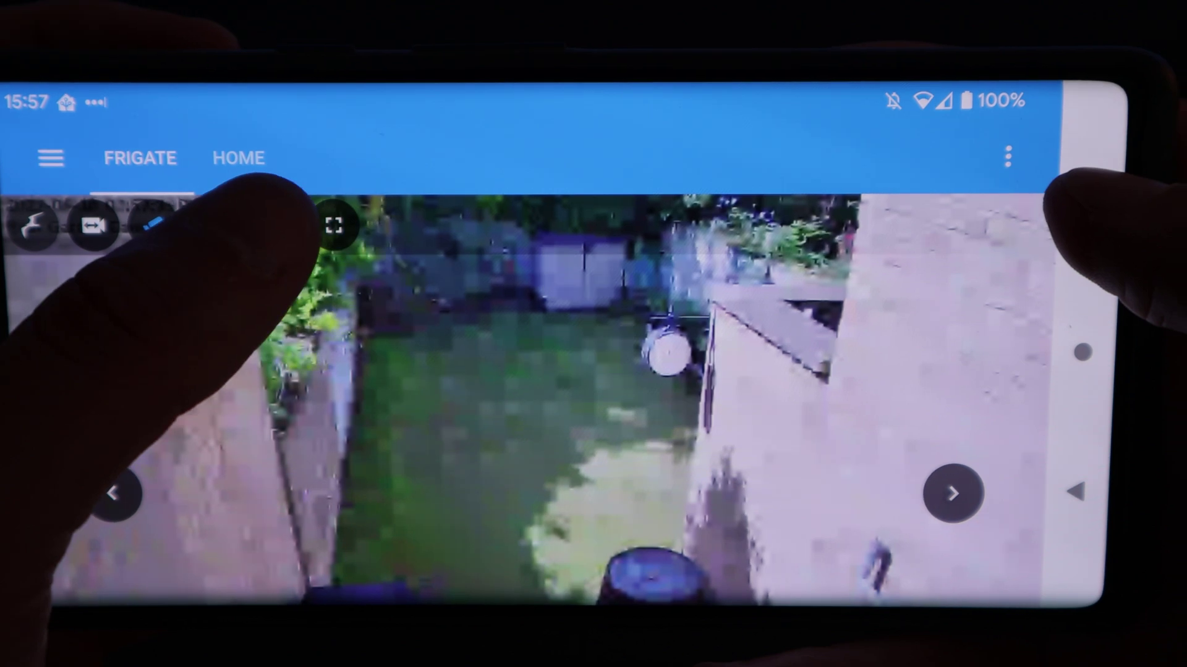
Browse the snapshot gallery on the phone's Frigate dashboard and open a person detection from the garden camera.
click(319, 182)
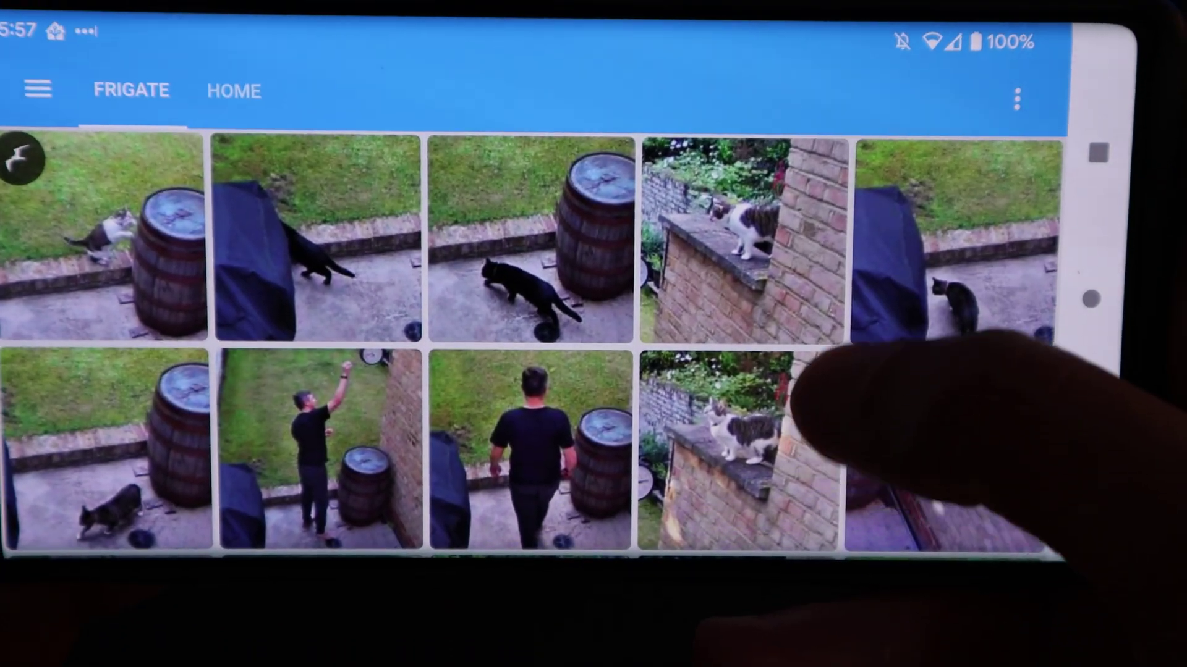
drag(875, 451, 848, 266)
drag(808, 331, 874, 146)
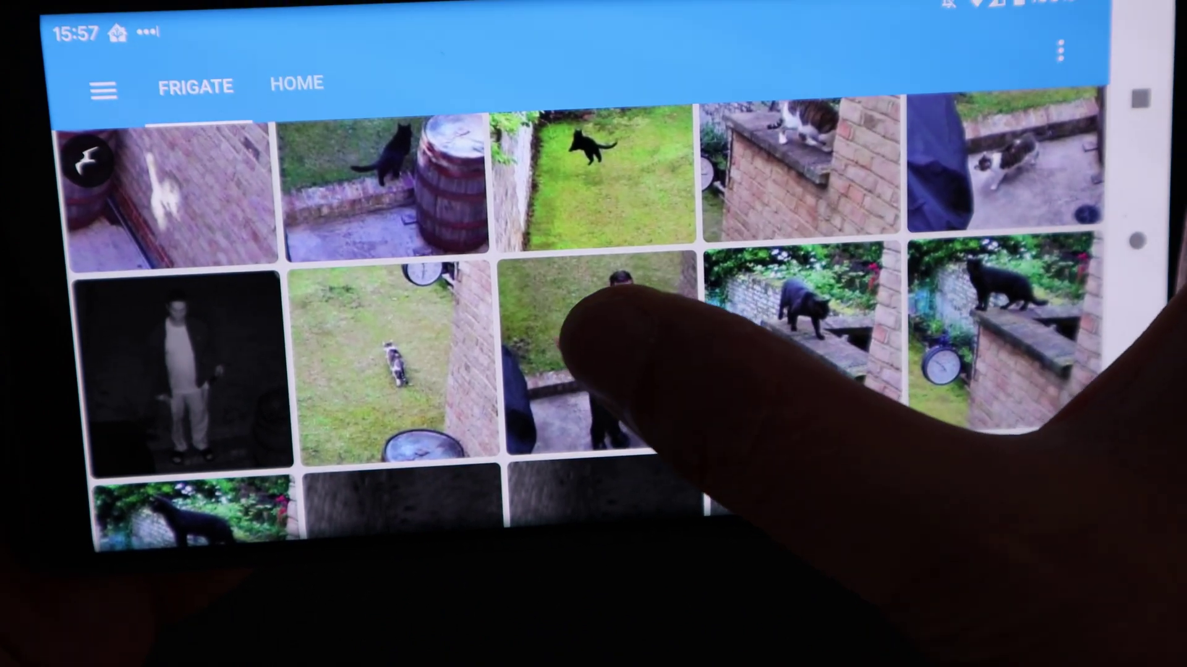
click(575, 309)
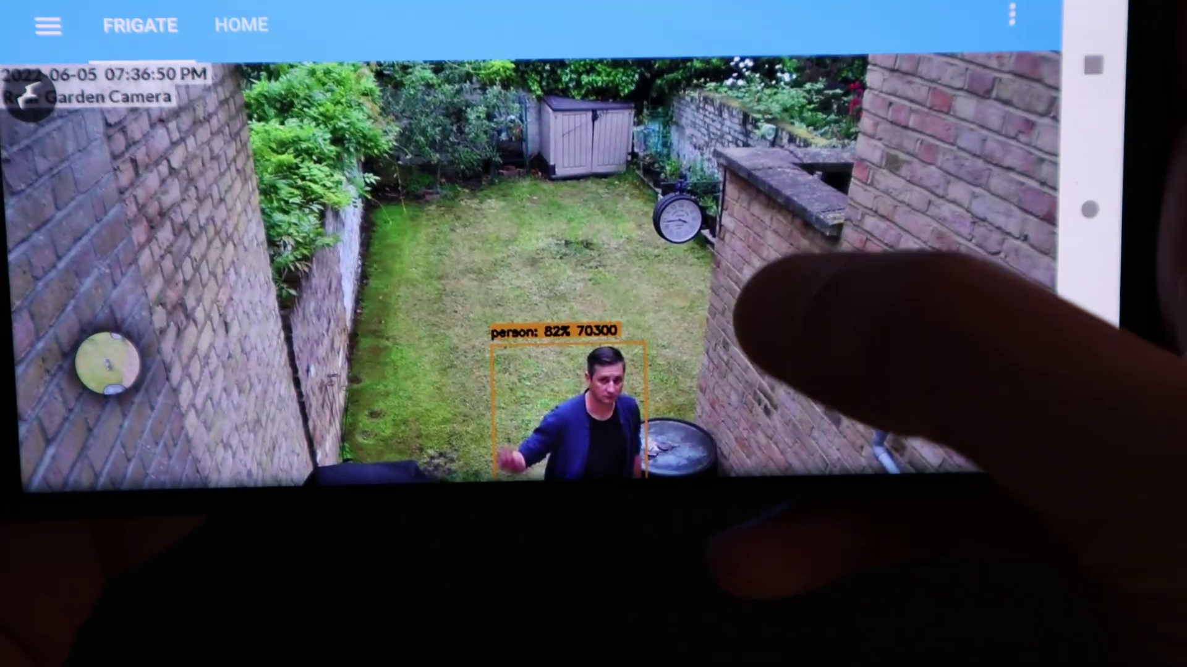
drag(751, 299, 808, 108)
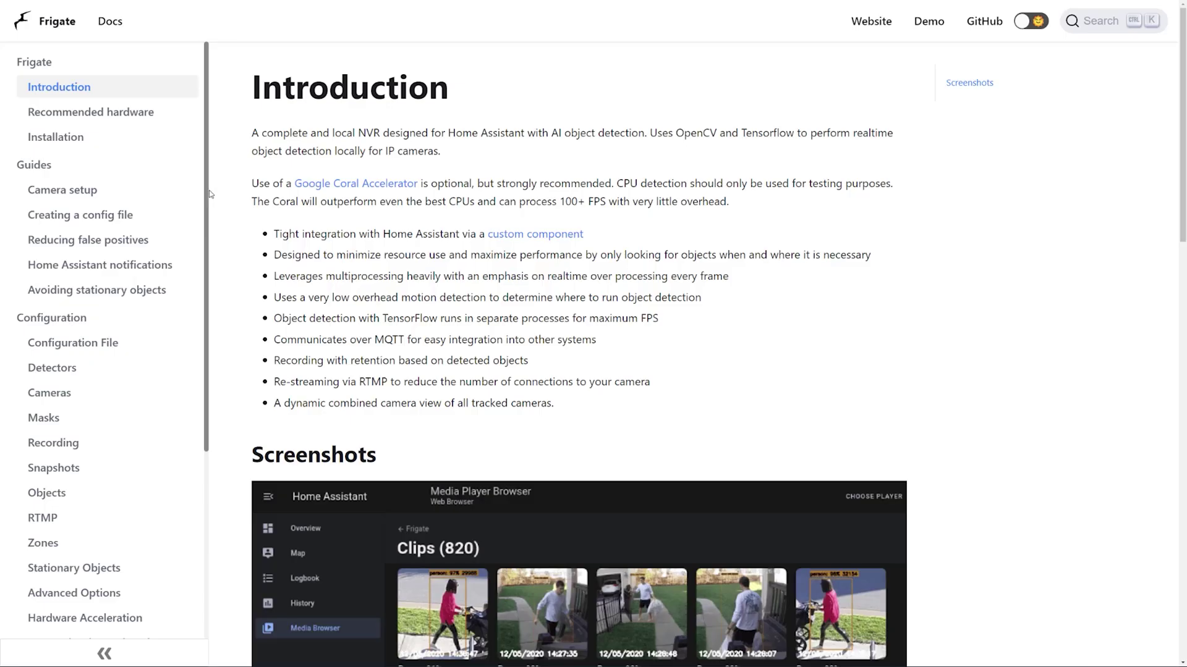
Open the Home Assistant Integration page in the Frigate documentation and read its installation instructions.
scroll(209, 194, down, 5)
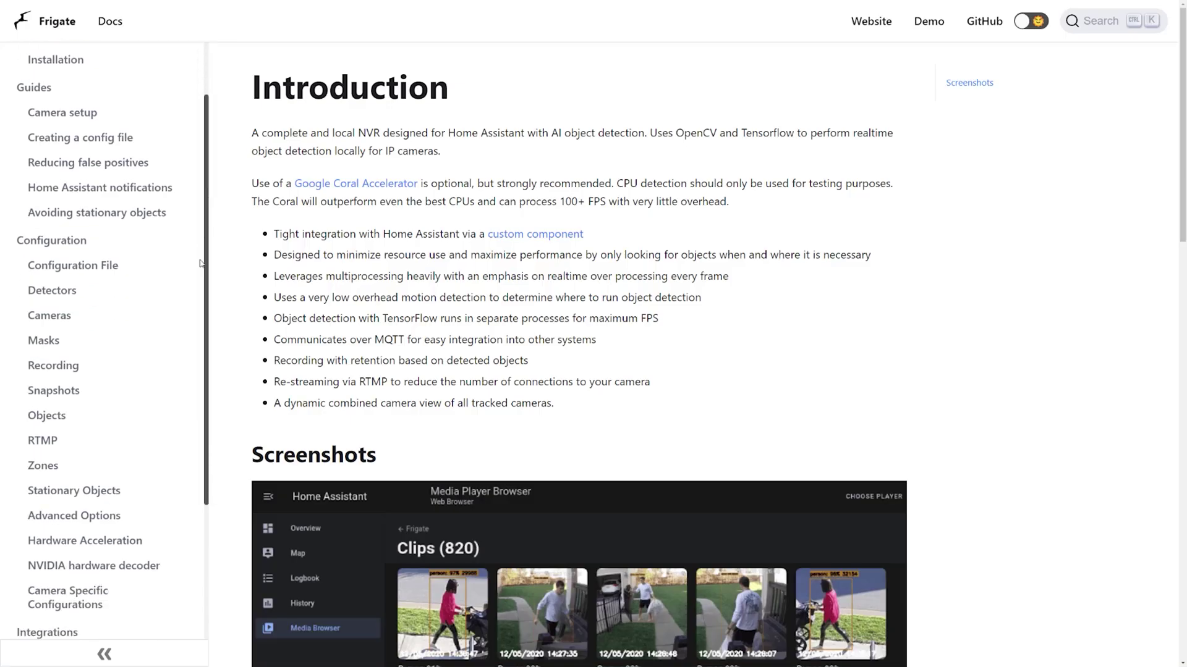
click(170, 454)
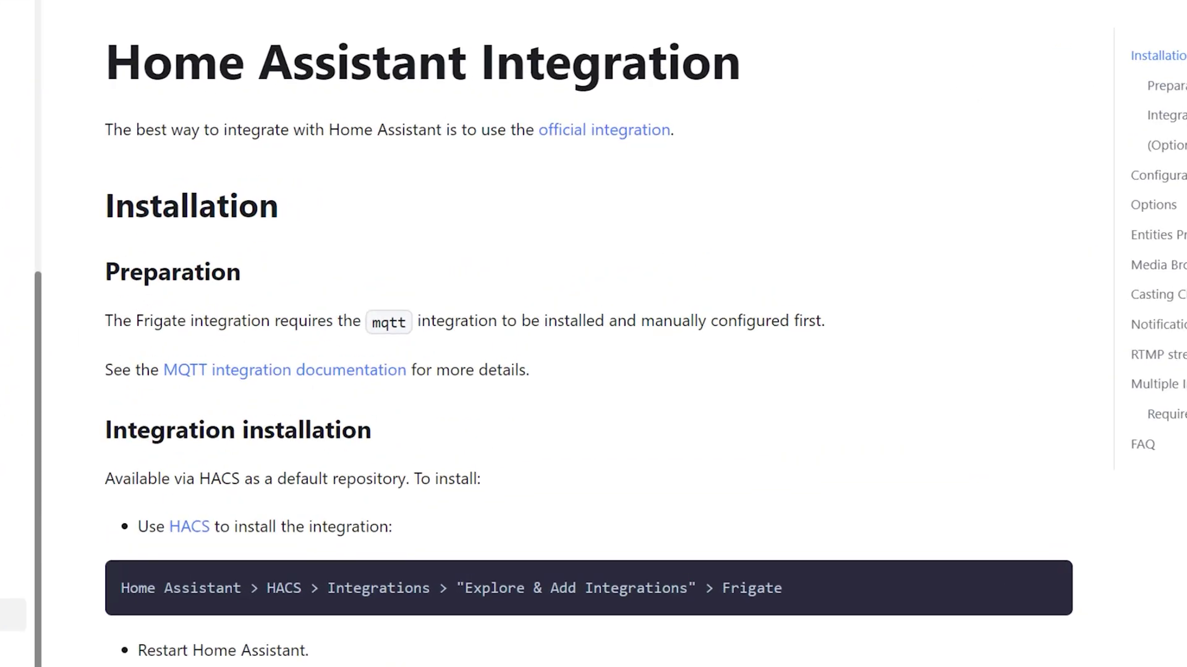
scroll(593, 334, down, 5)
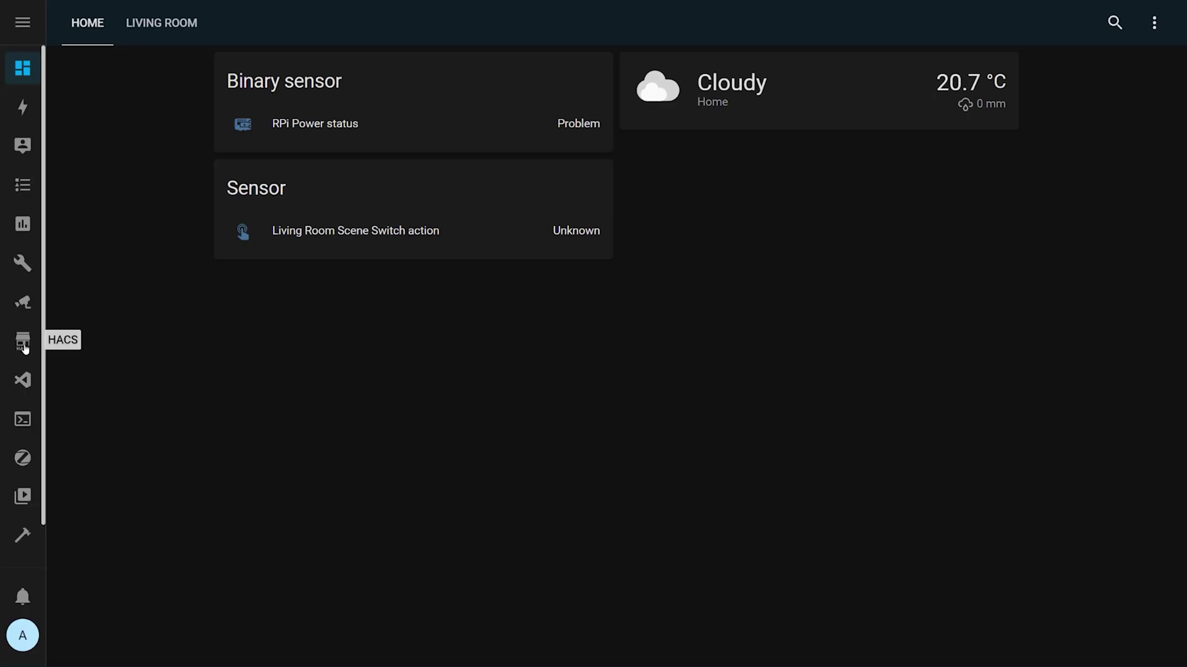
Search the HACS integration repositories in Home Assistant for "friga".
click(24, 344)
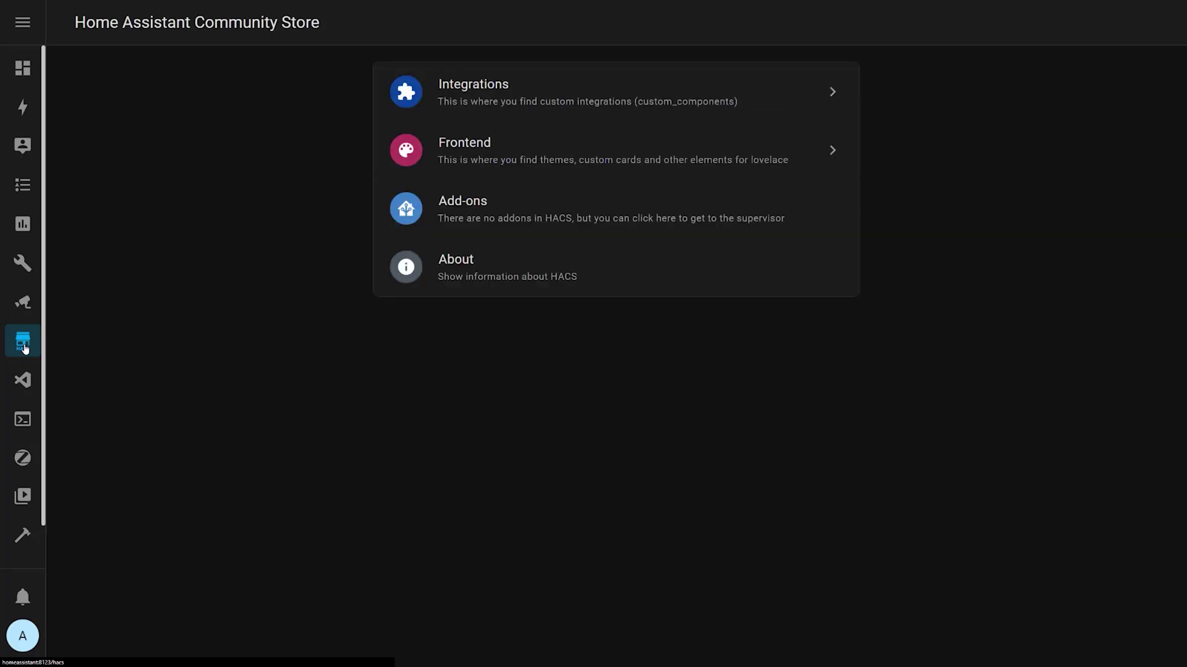
click(531, 108)
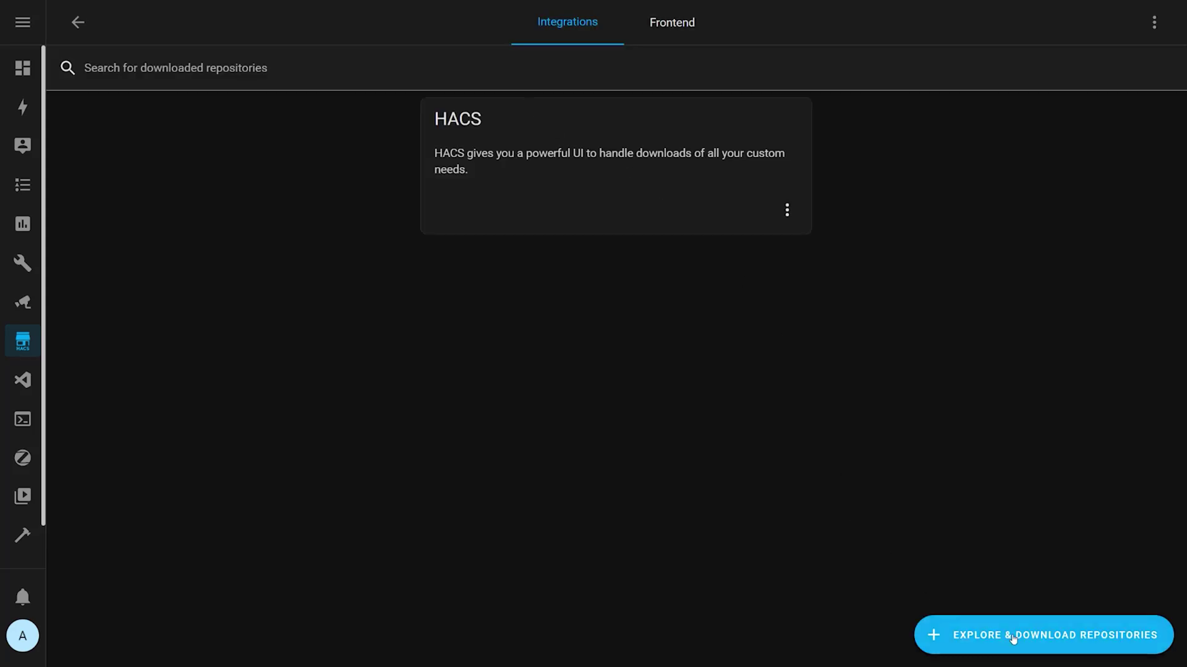
click(1013, 637)
click(539, 130)
text(friga)
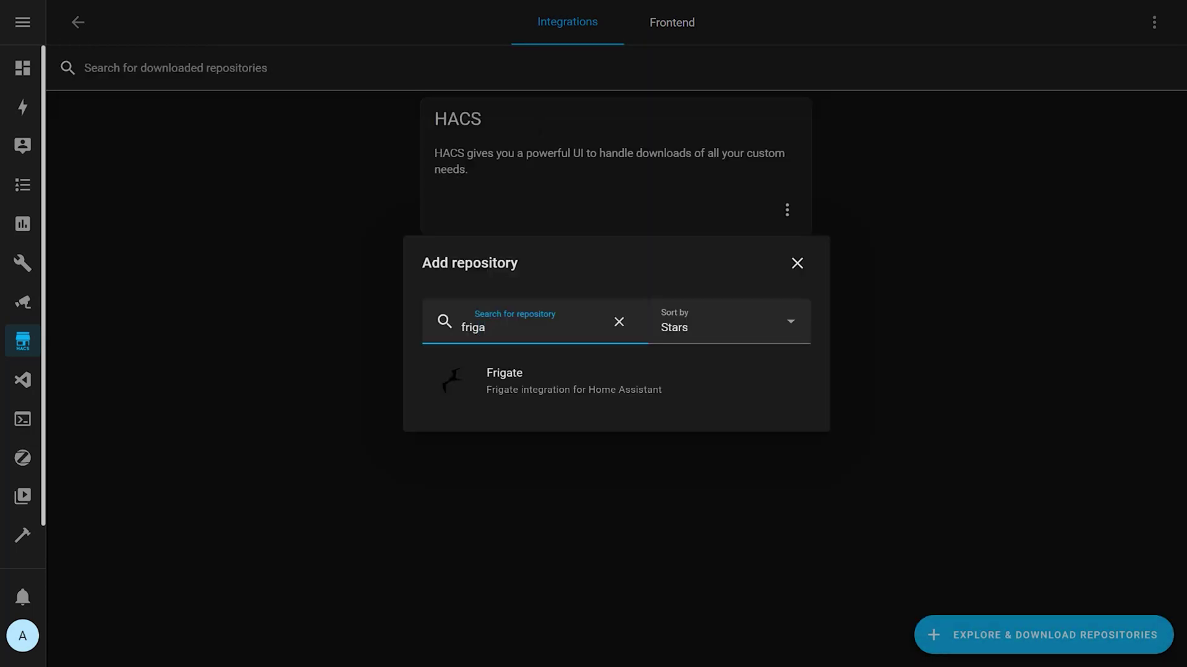
Open the Frigate integration repository and download it with HACS.
click(607, 399)
scroll(608, 400, down, 1)
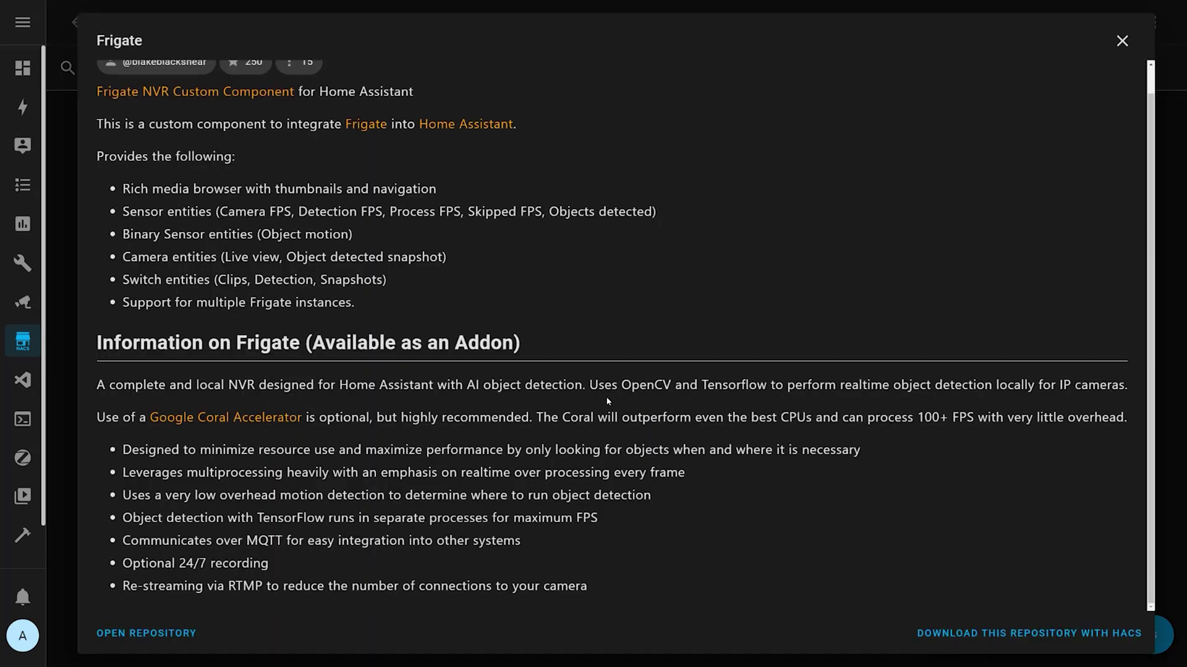
click(1003, 643)
click(817, 476)
Run the Restart Server command and confirm the restart.
text(c)
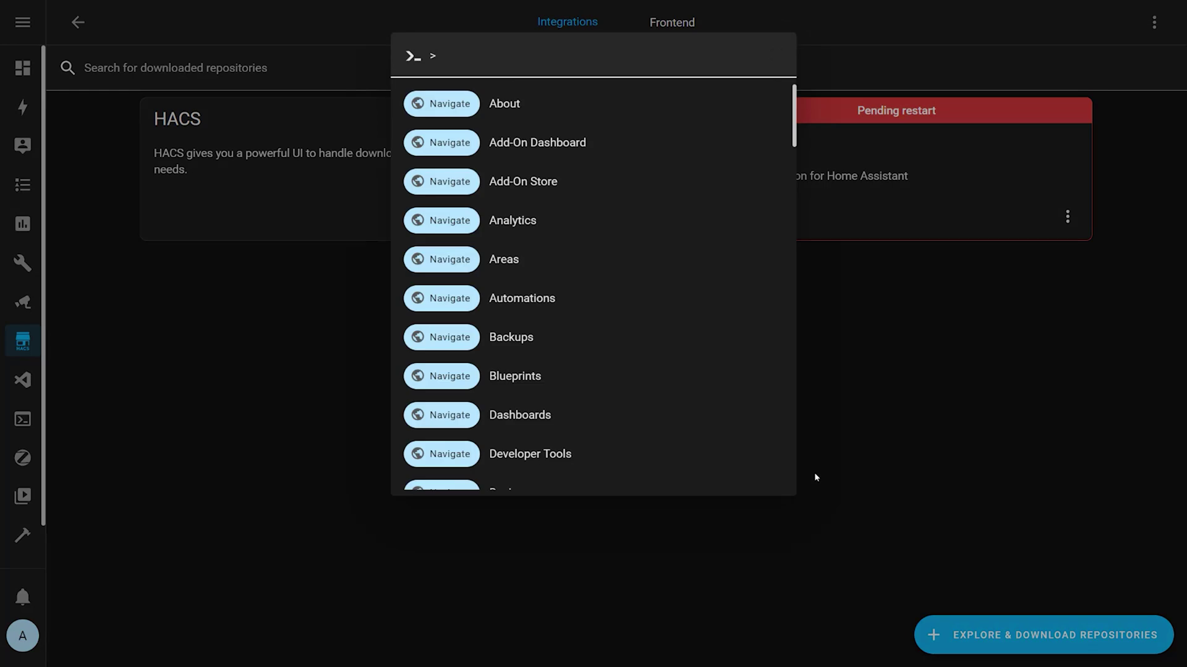
text(restart)
click(522, 106)
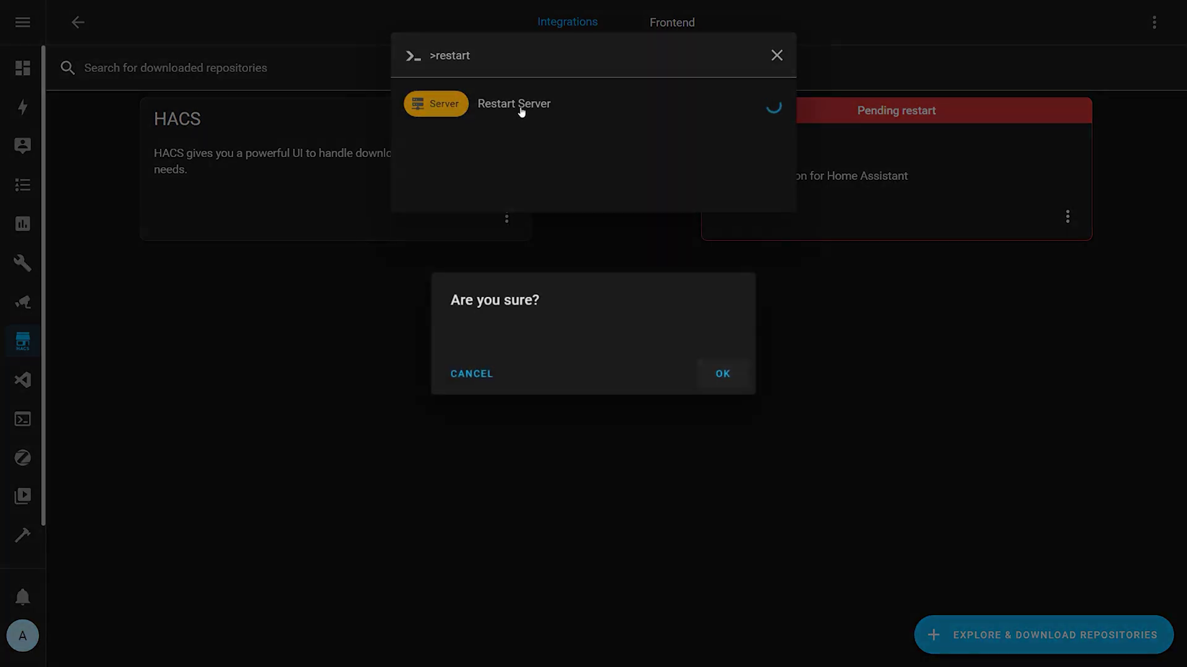
click(725, 377)
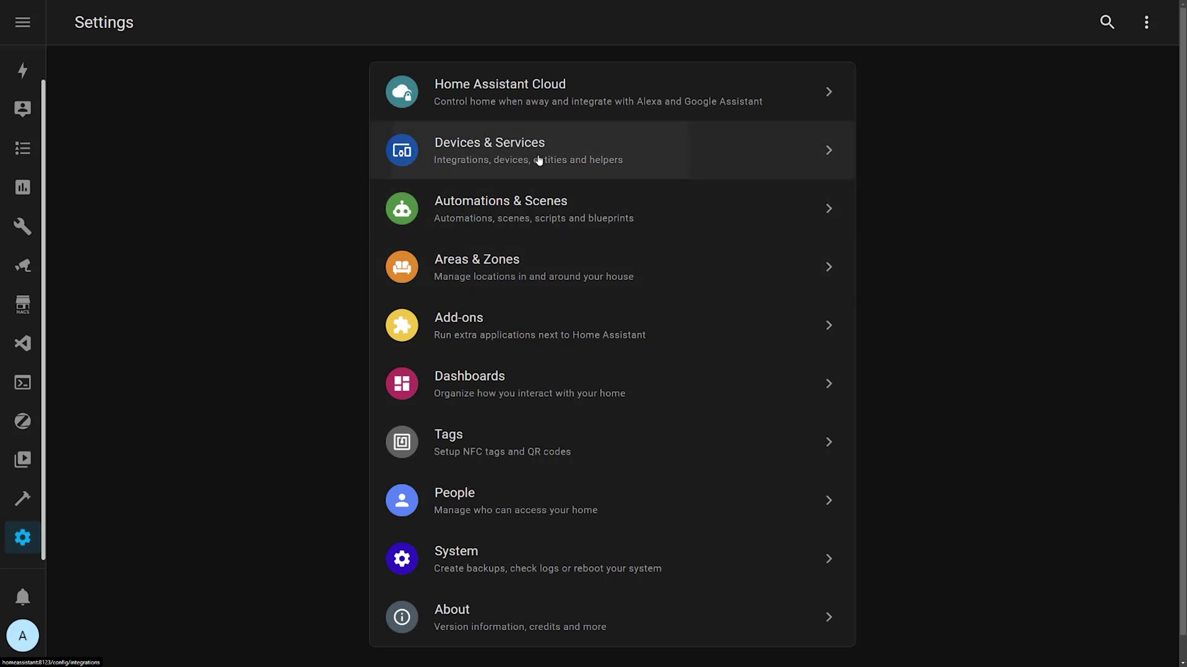
Start adding a new integration under Devices & Services, searching for "frig" and choosing Frigate.
click(539, 160)
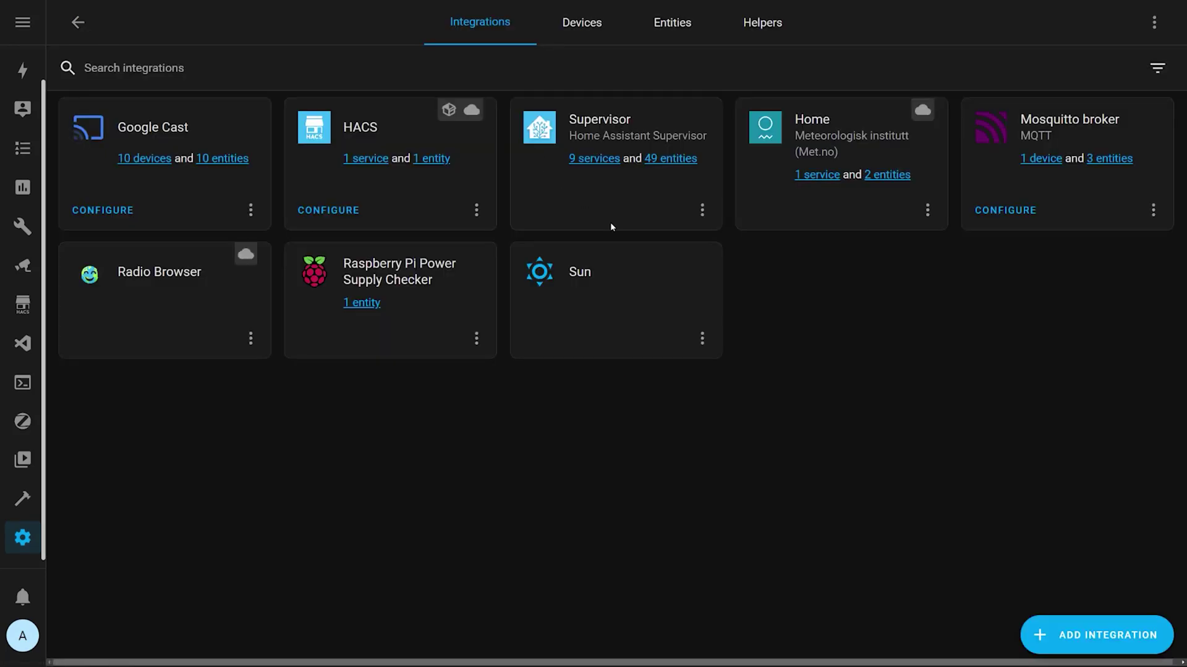
click(1058, 631)
text(frig)
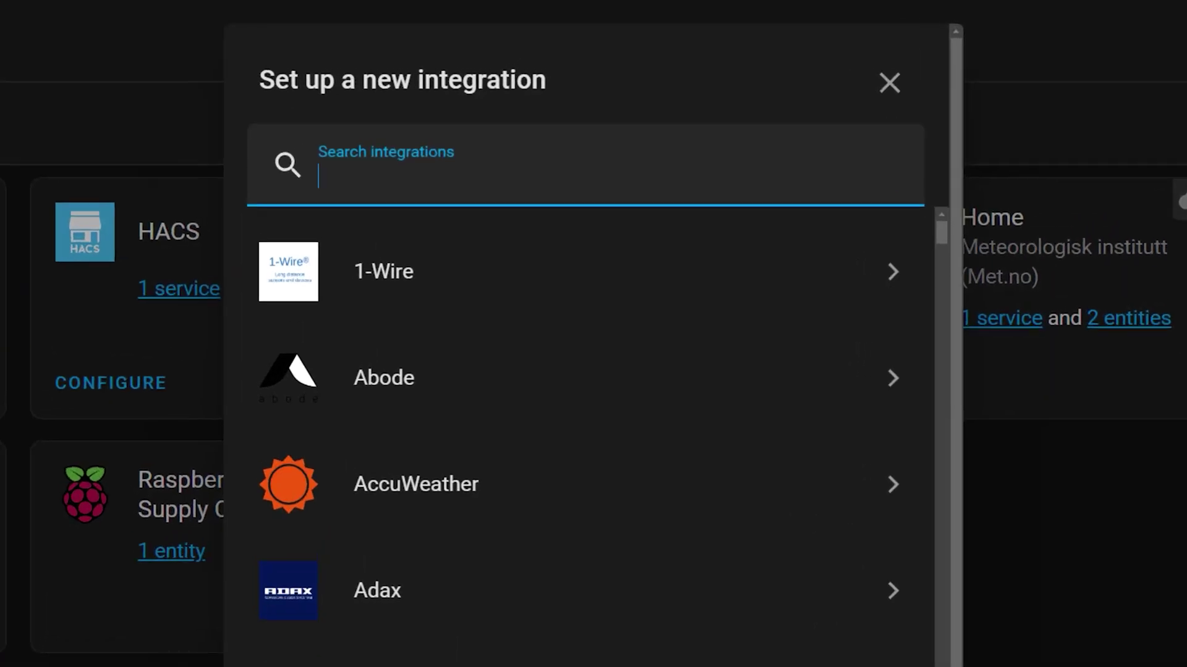
click(405, 274)
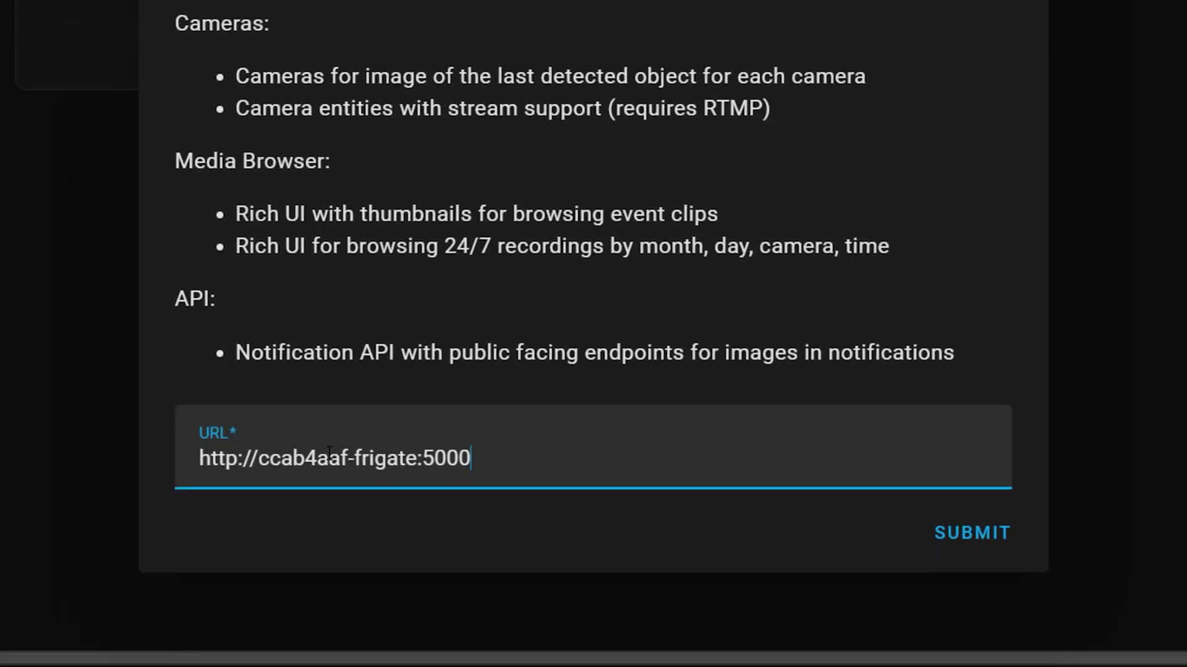
double_click(329, 458)
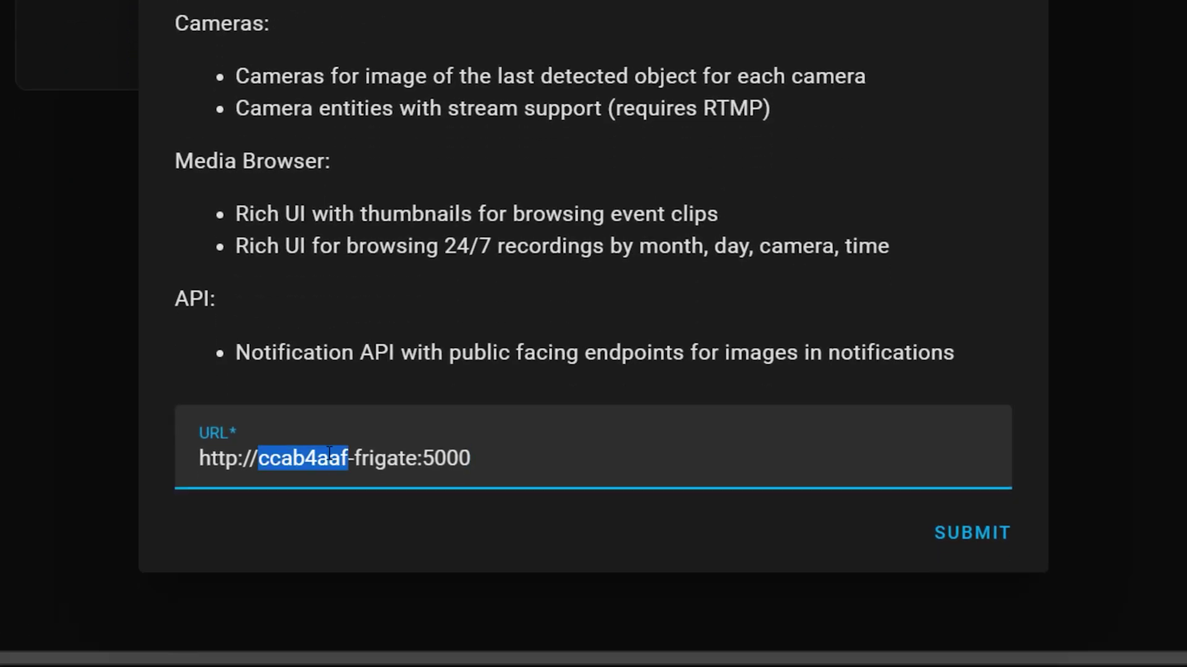
shift+click(415, 458)
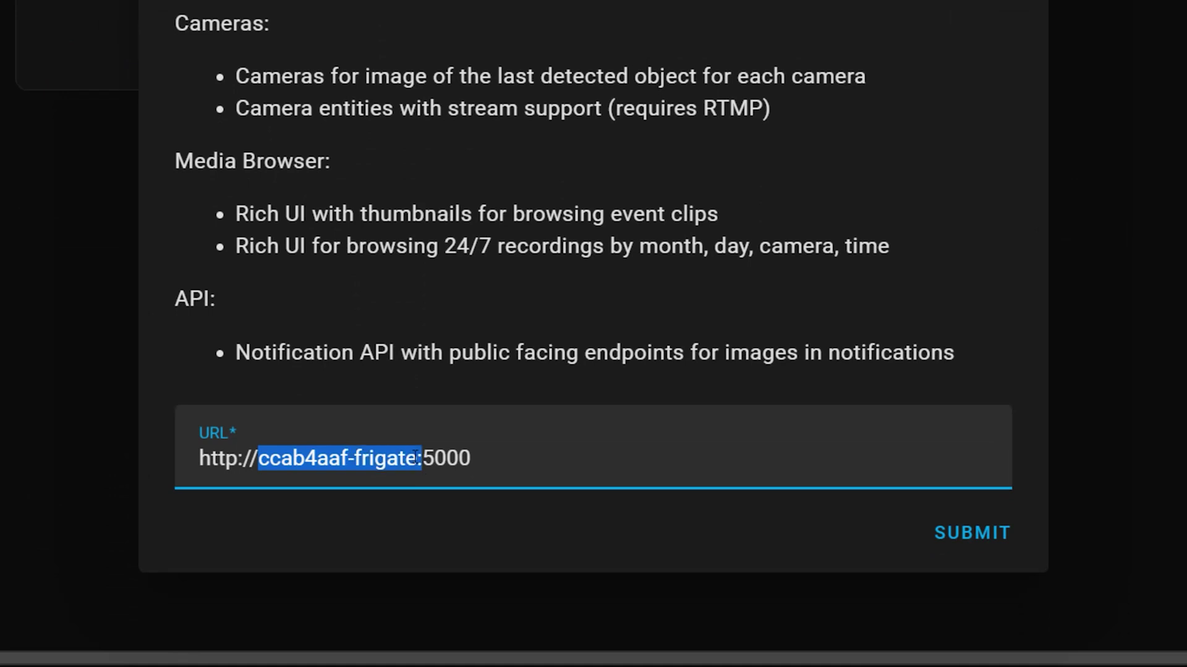
click(416, 457)
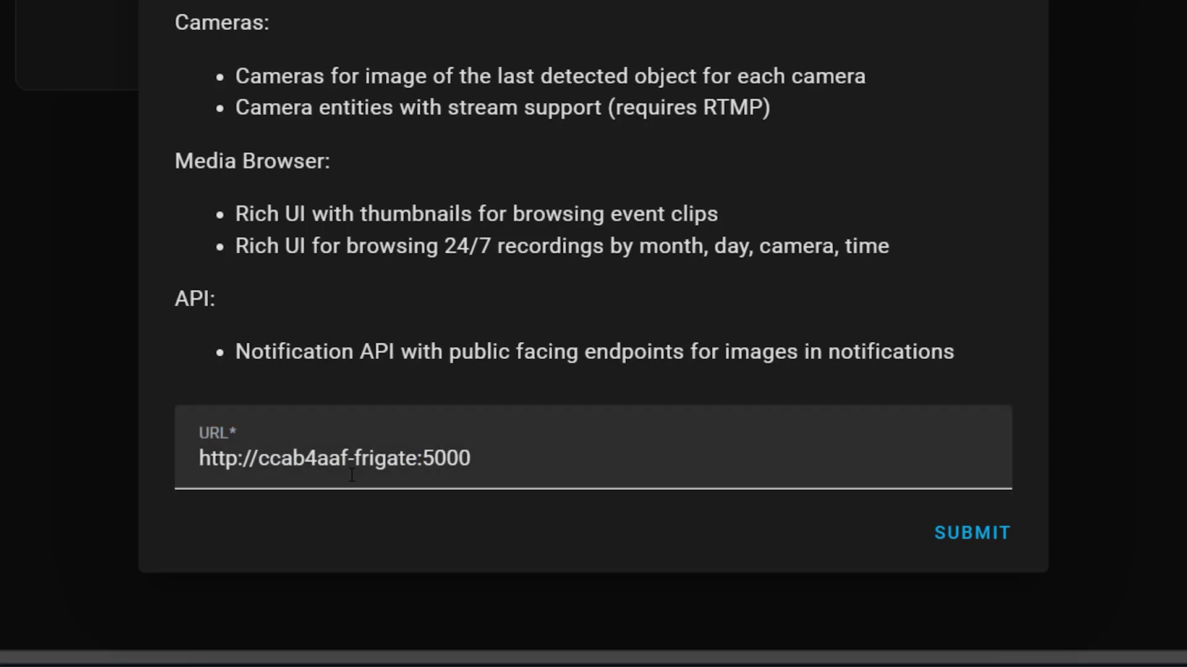
click(973, 535)
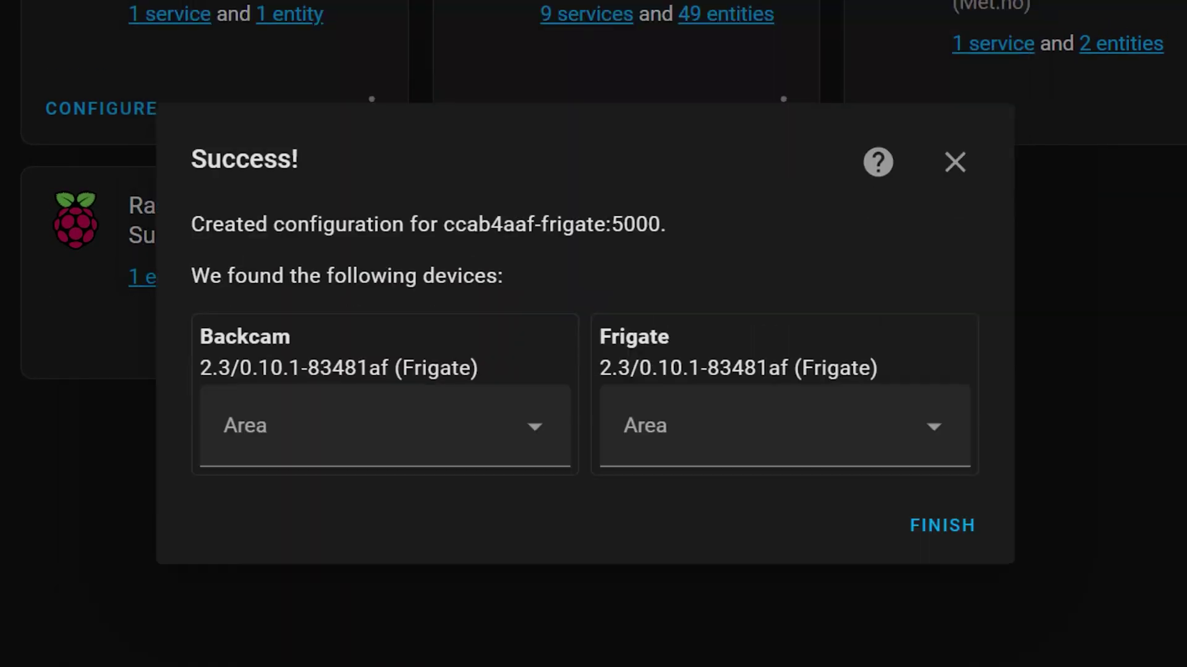
click(942, 526)
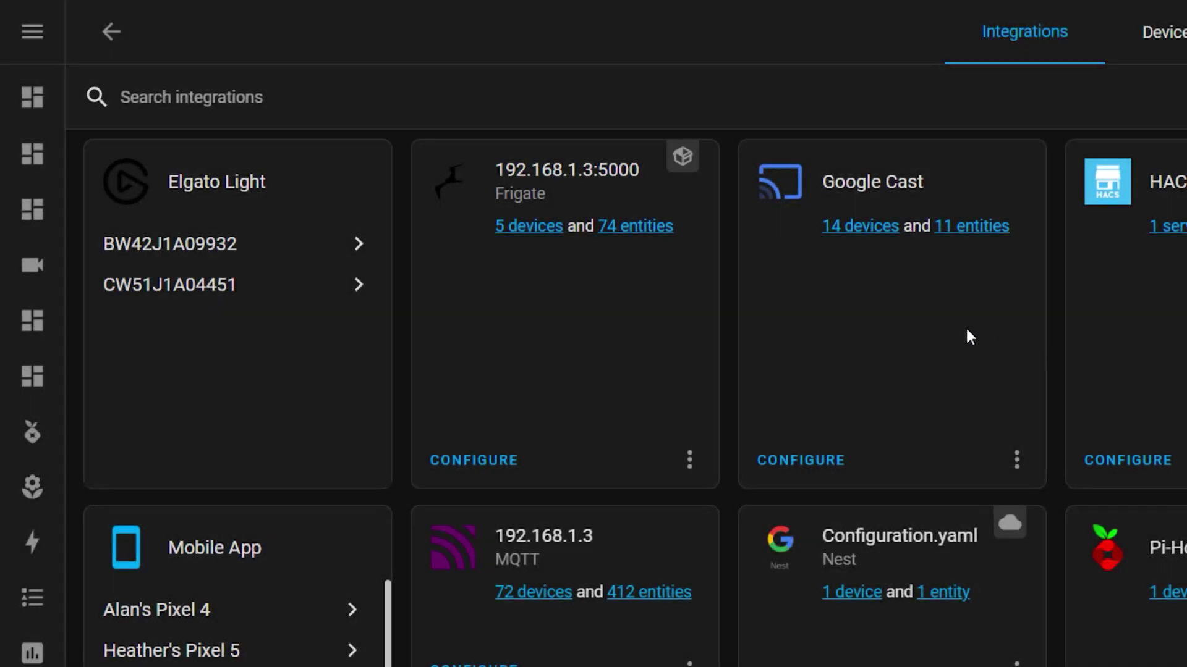
Open the Backcam device from the Frigate integration's devices and examine its sensors and controls.
click(523, 230)
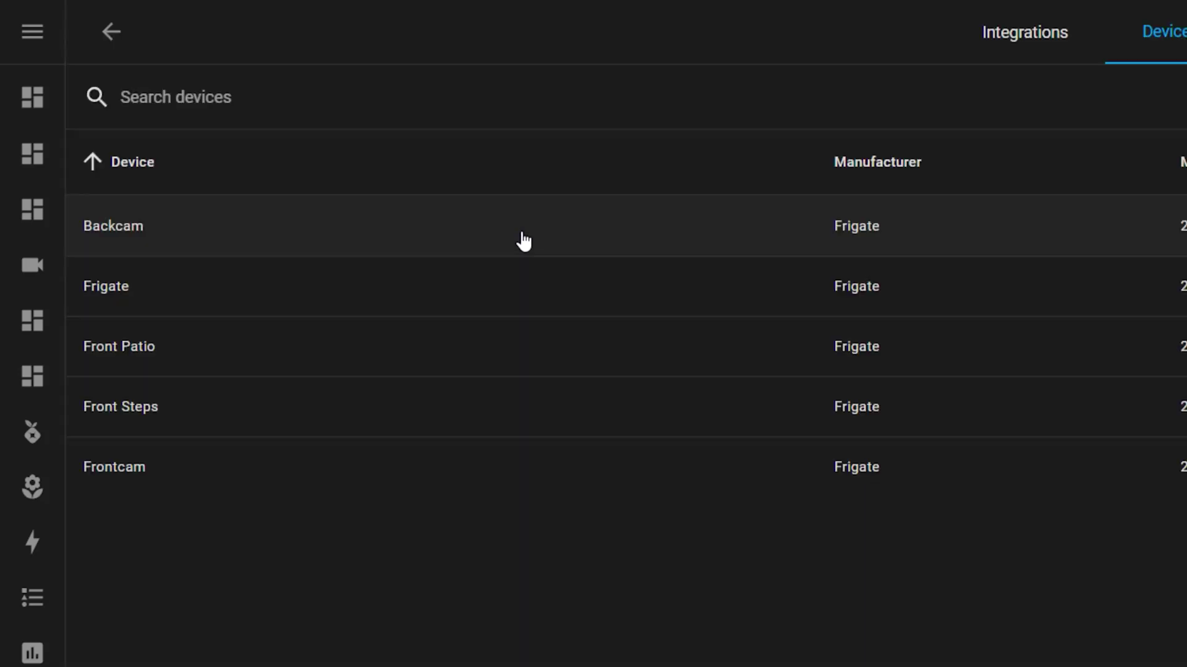
click(334, 244)
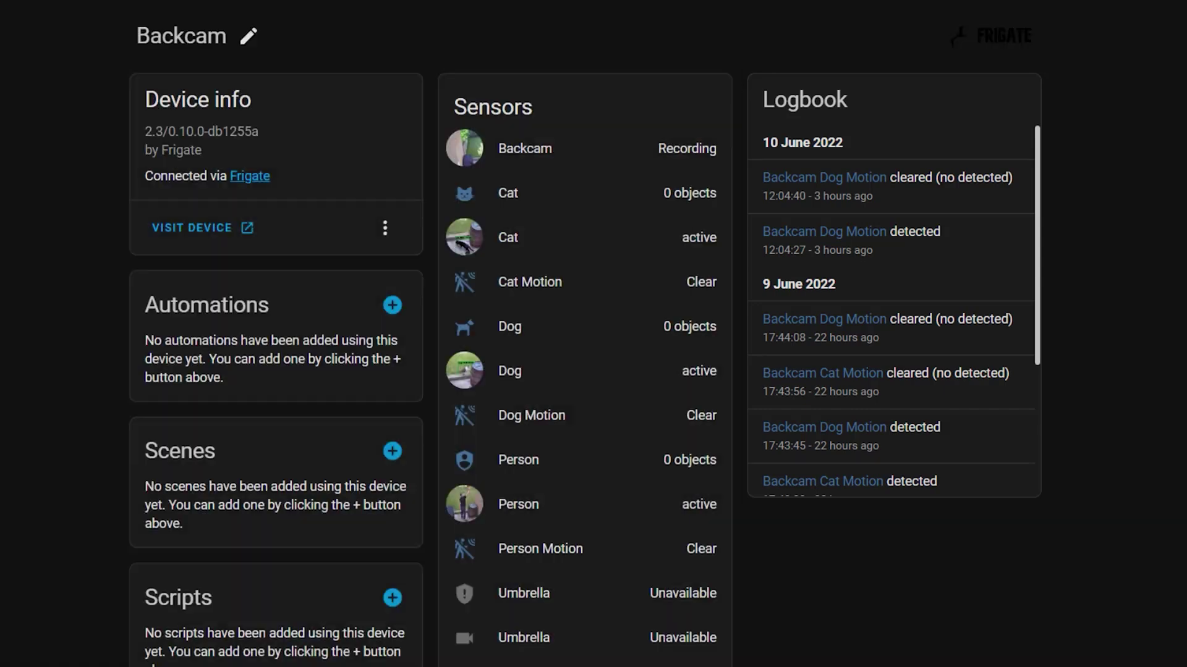
scroll(585, 334, down, 7)
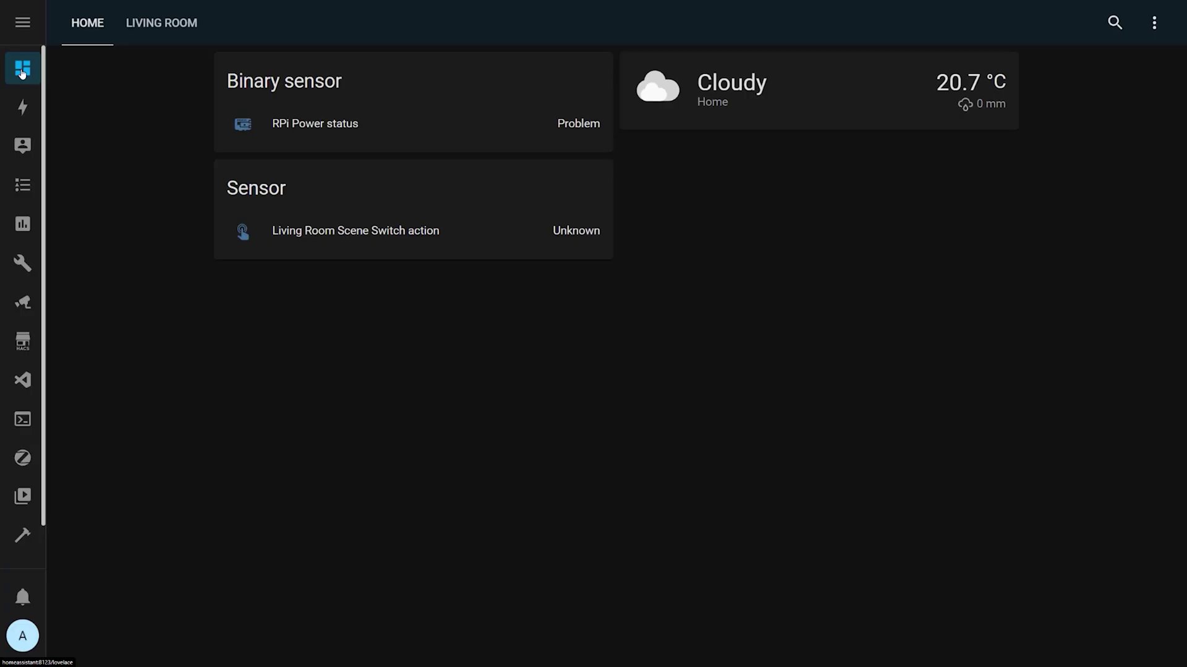
Search the HACS frontend repositories for "frigate".
click(23, 339)
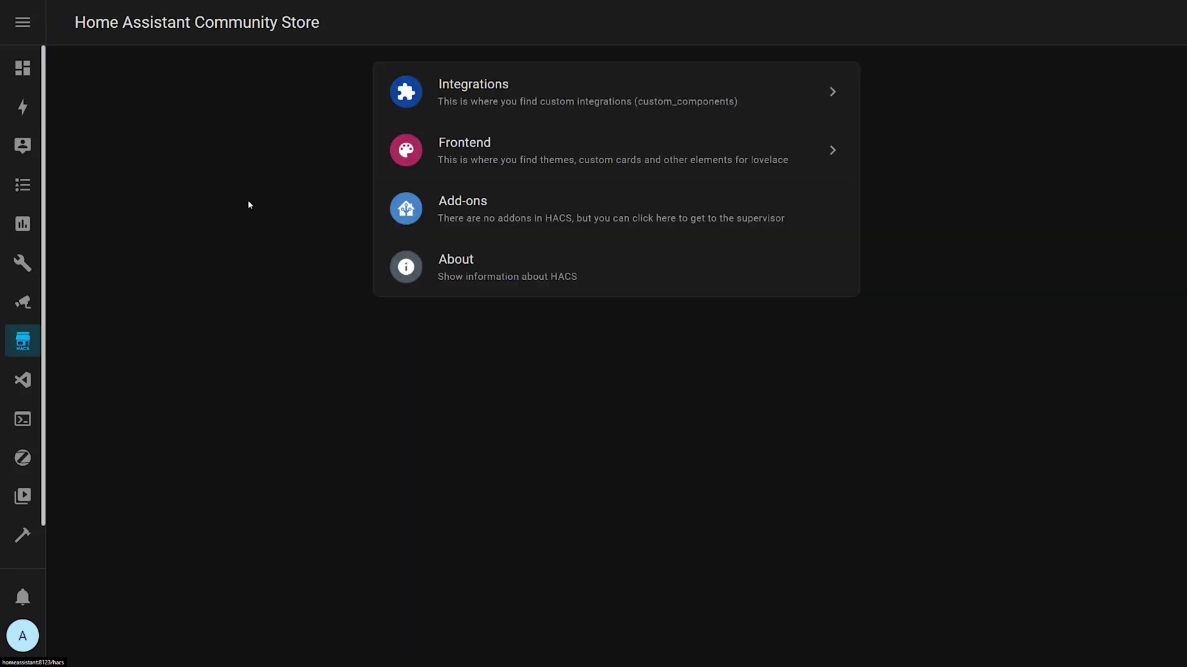
click(509, 167)
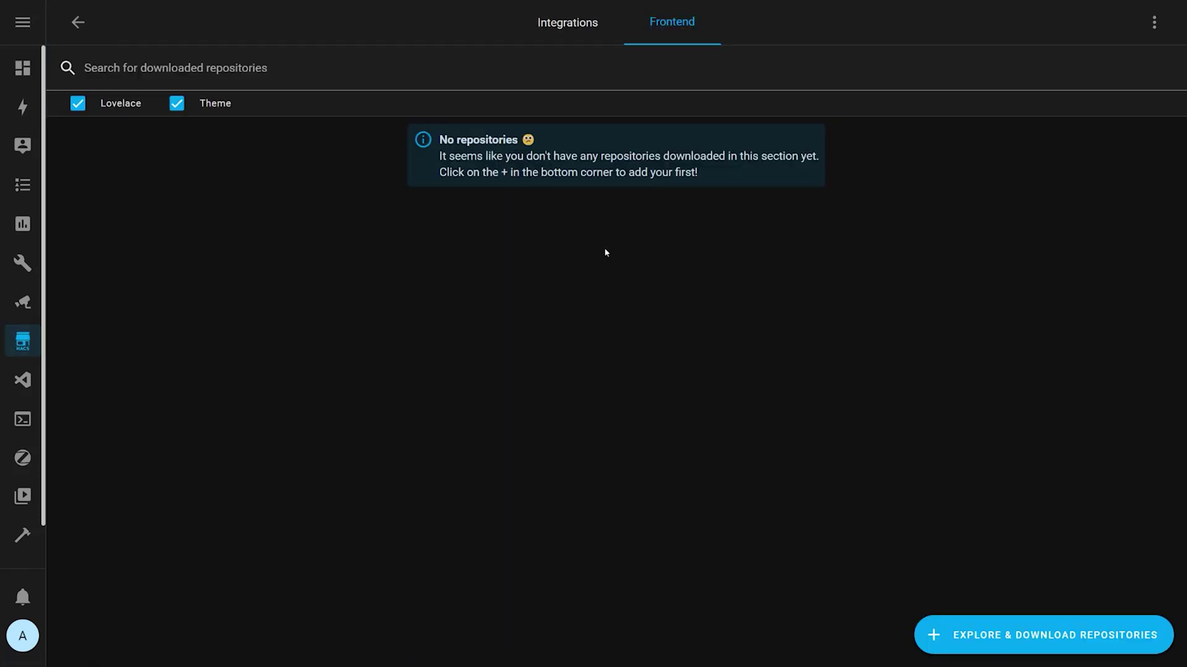
click(979, 637)
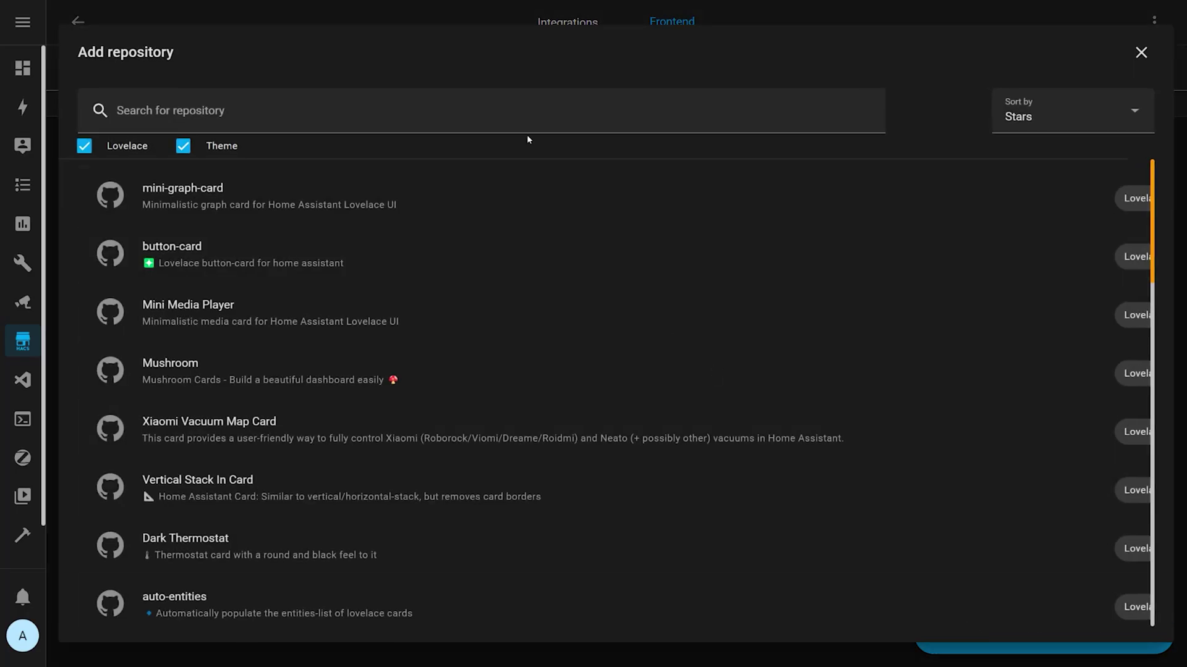
click(522, 120)
text(frigate)
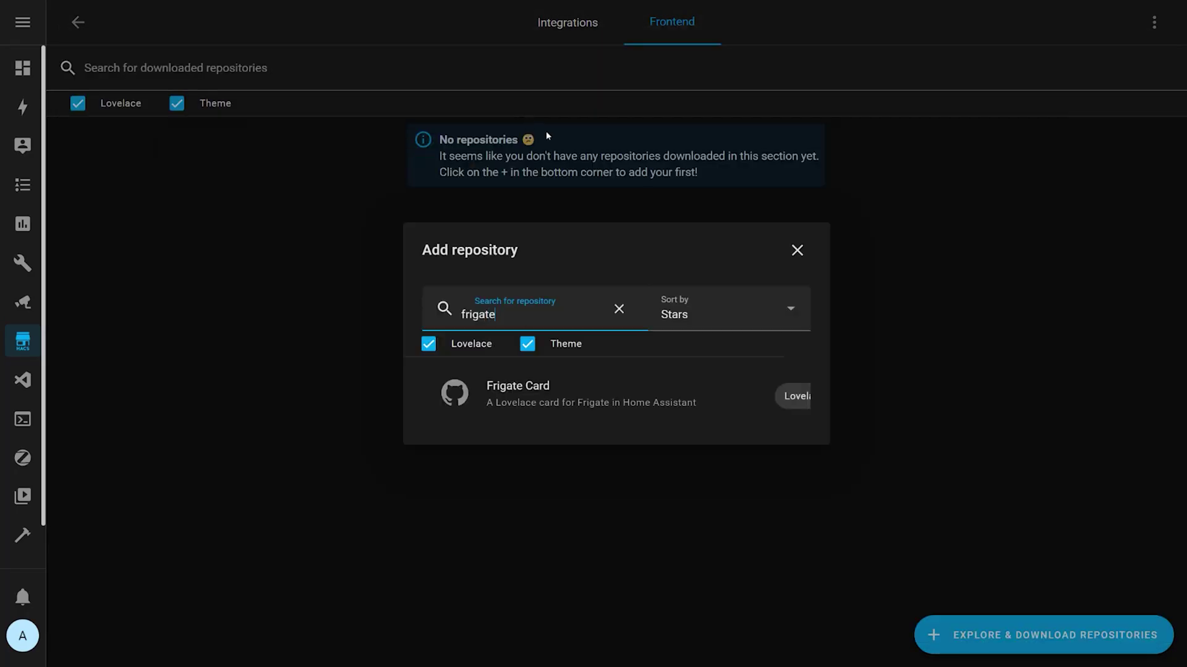
Copy the resource URL /hacsfiles/frigate-hass-card/frigate-hass-card.js from the Frigate Card's installation notes, and download version v3.0.0 of the card with HACS.
click(529, 406)
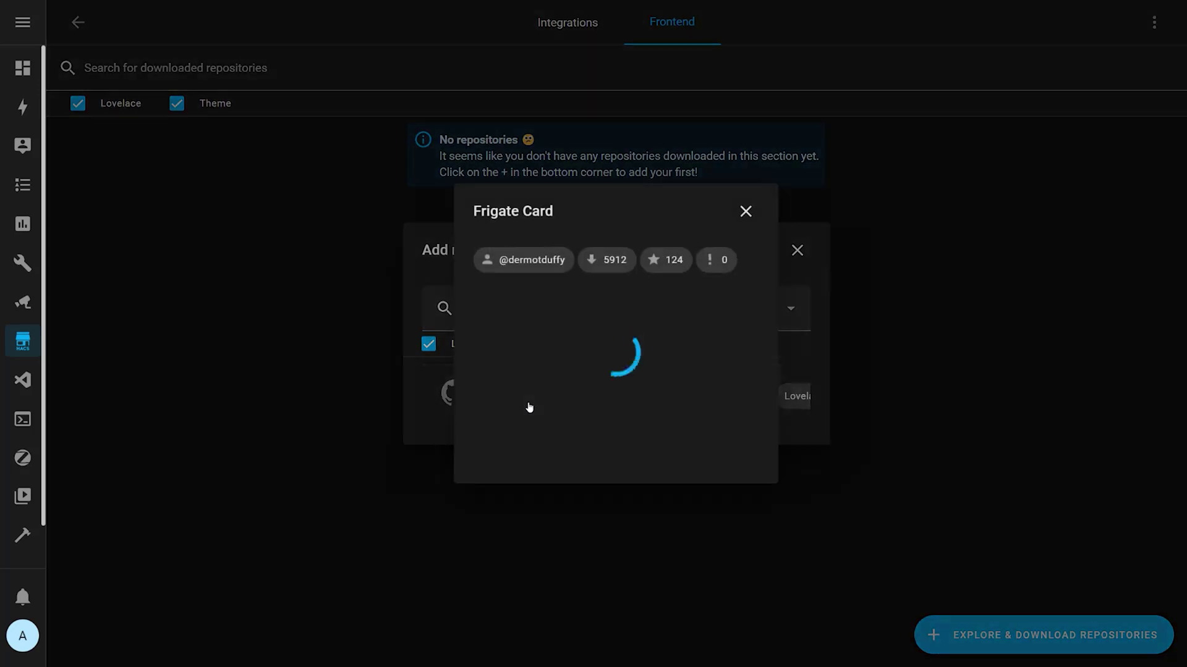
scroll(921, 524, down, 12)
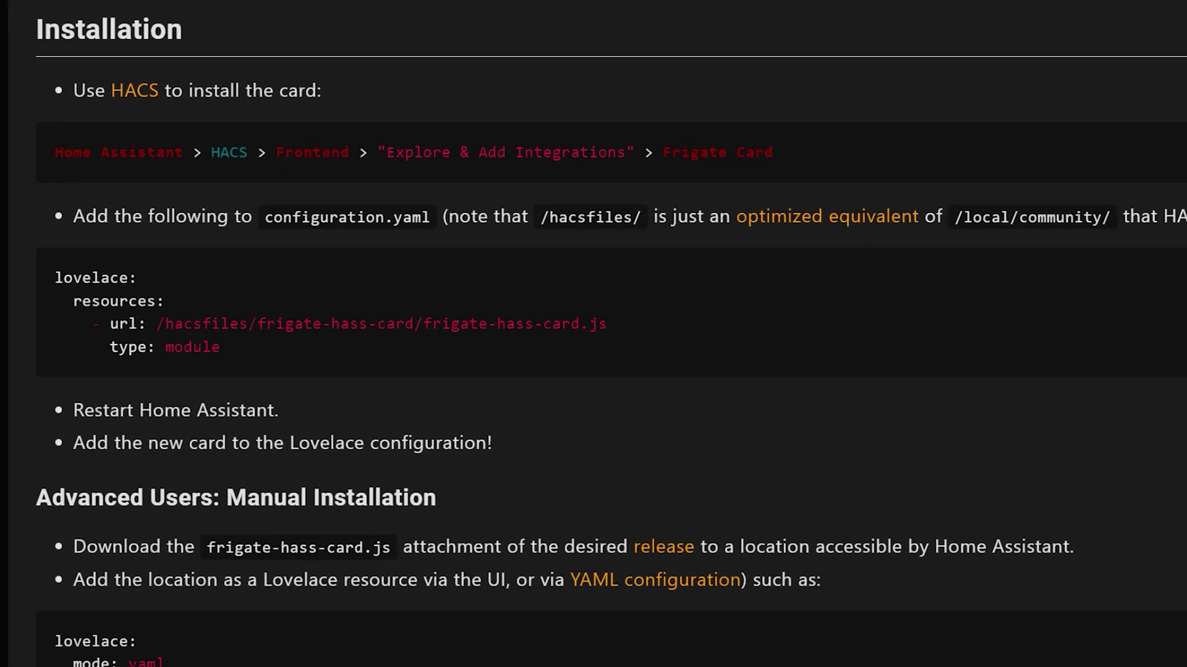
drag(156, 324, 605, 324)
right_click(588, 322)
click(592, 328)
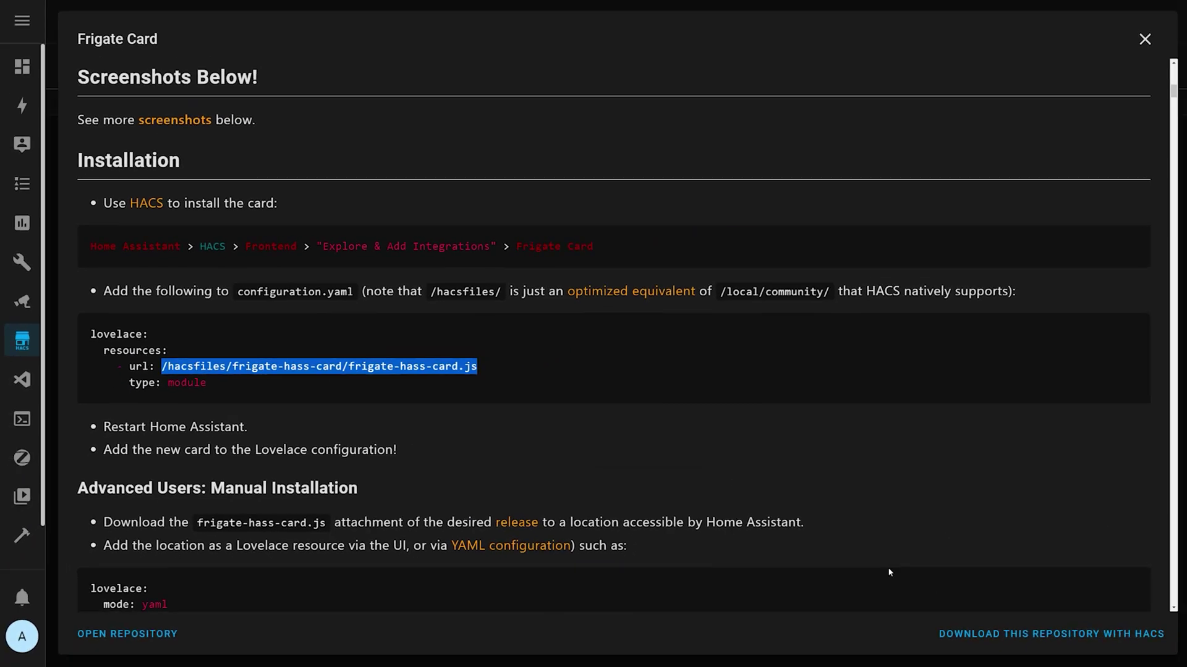
click(1022, 634)
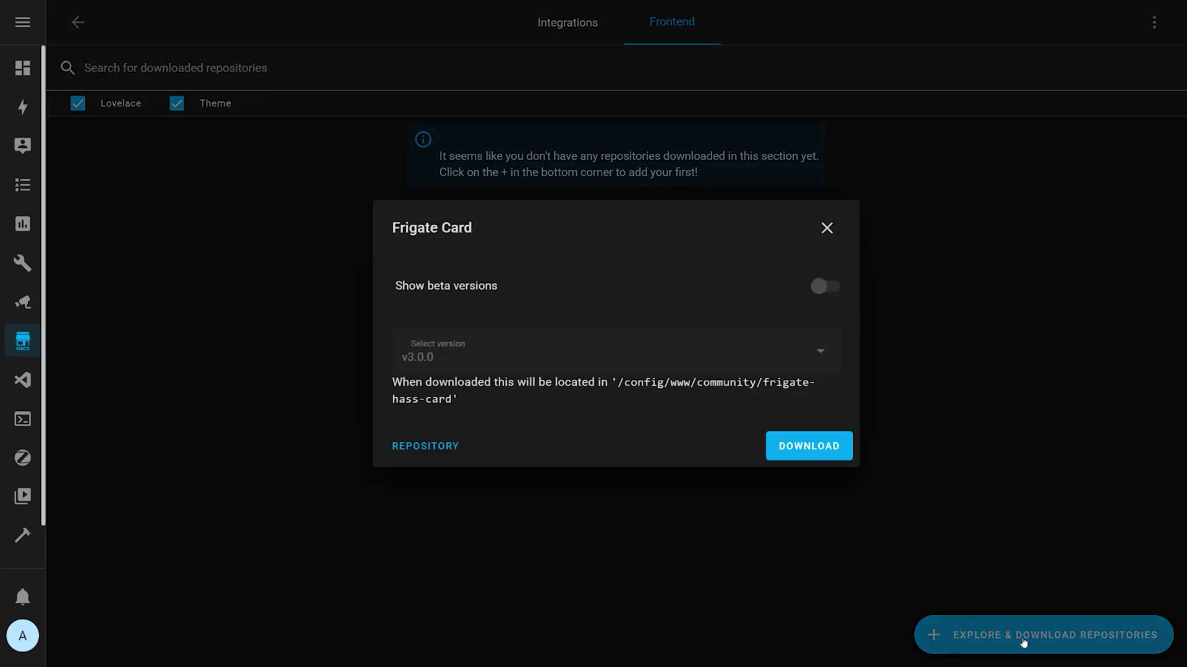
click(816, 450)
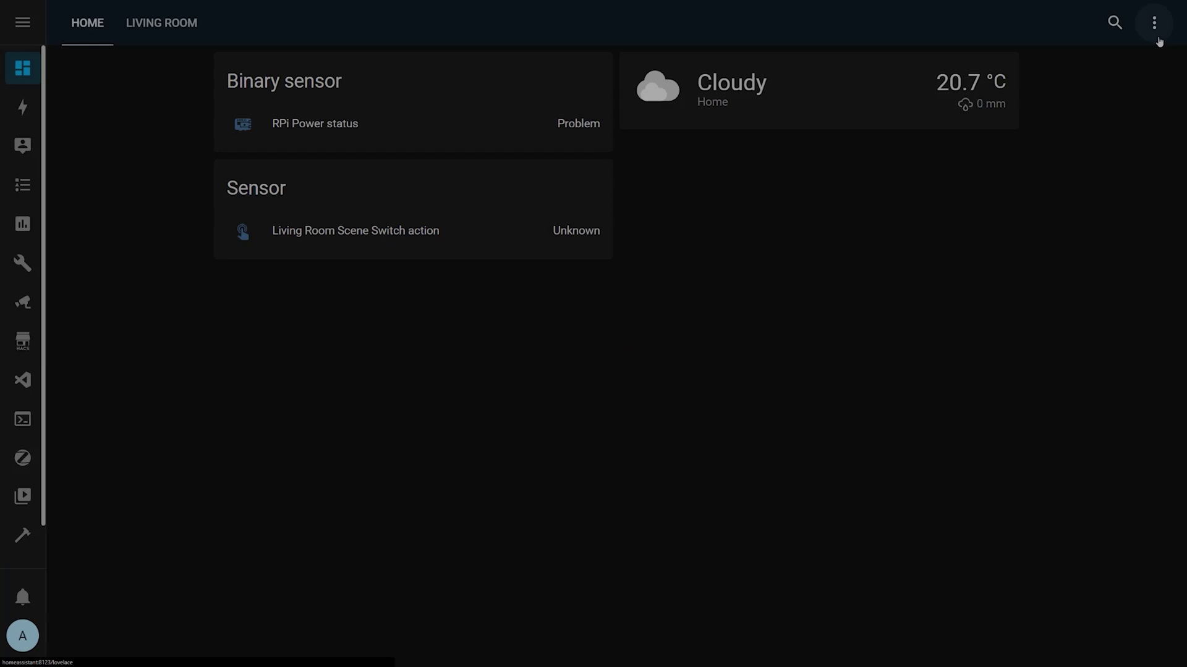
Put the Home dashboard into edit mode and check its resources for the frigate-hass-card.js entry.
click(1153, 23)
click(1141, 69)
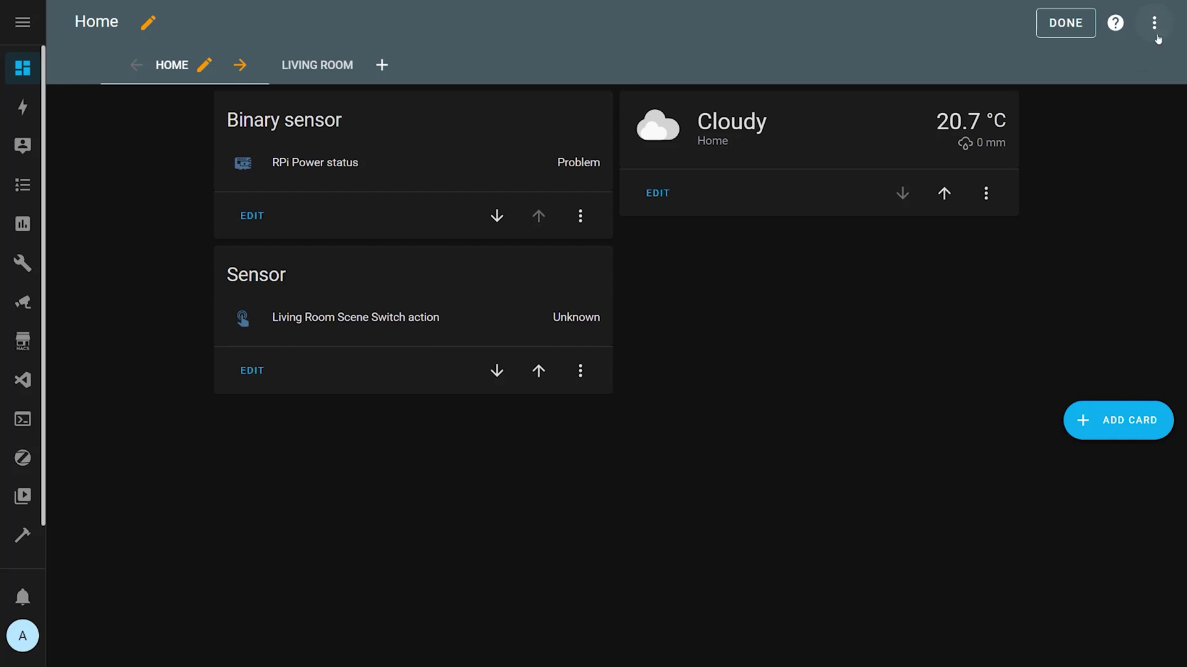
click(1154, 23)
click(1051, 185)
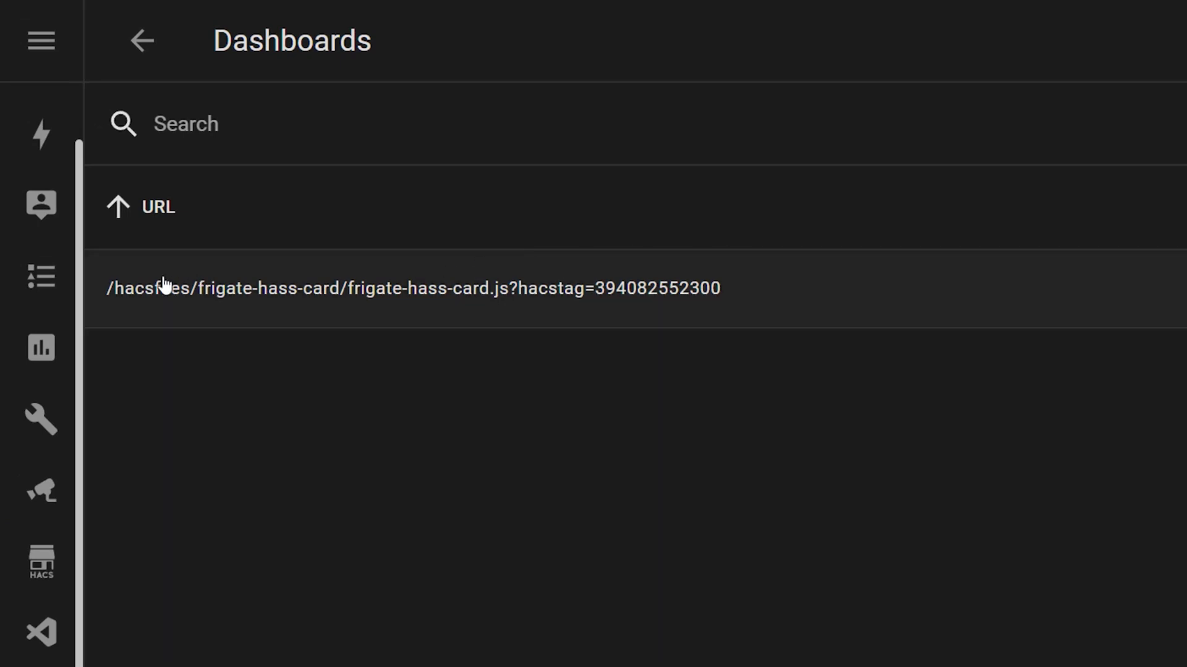
click(142, 41)
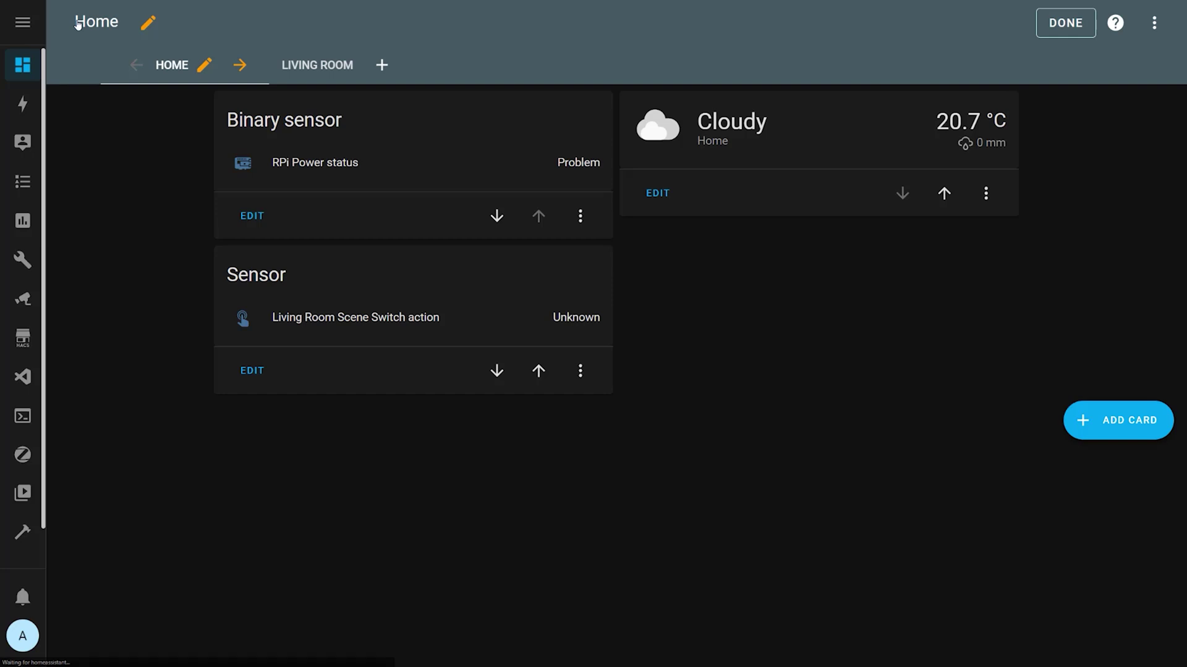
Add a dashboard view titled Cameras with the default Masonry view type and save it.
click(381, 65)
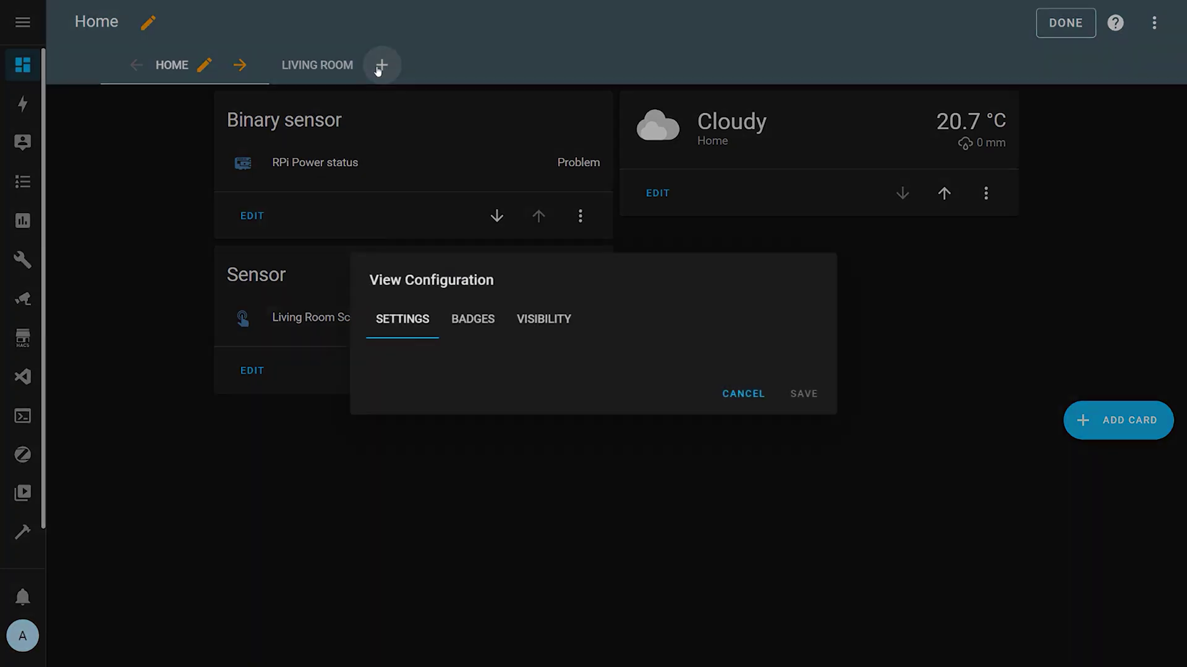
click(475, 194)
text(Cameras)
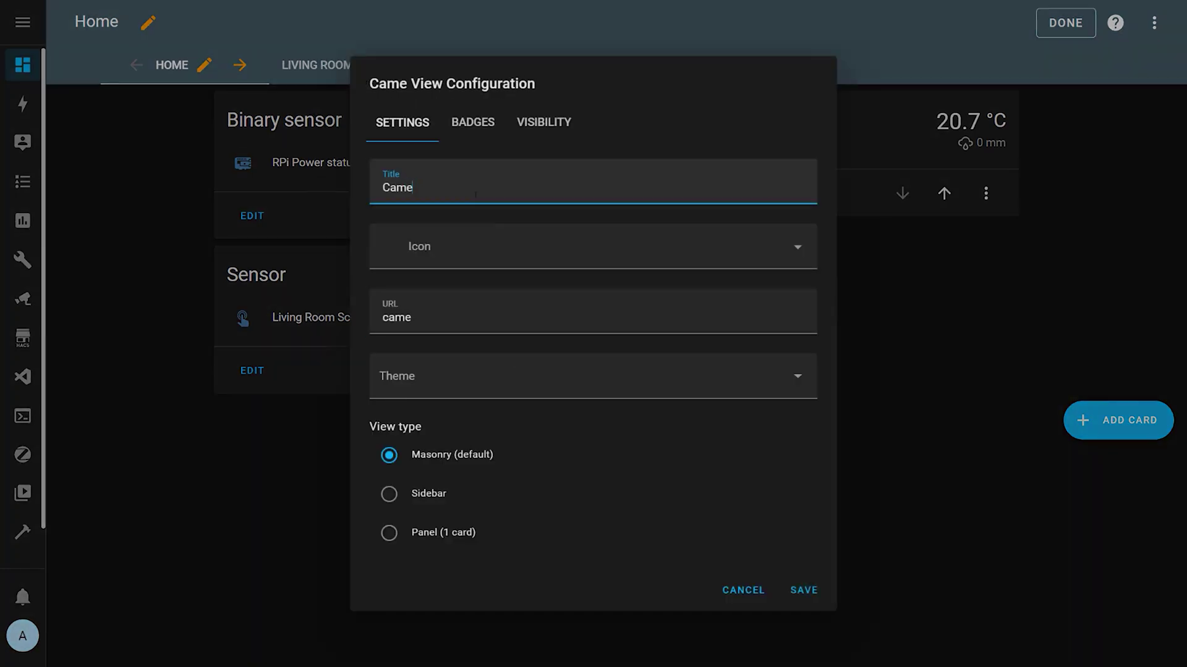
click(796, 592)
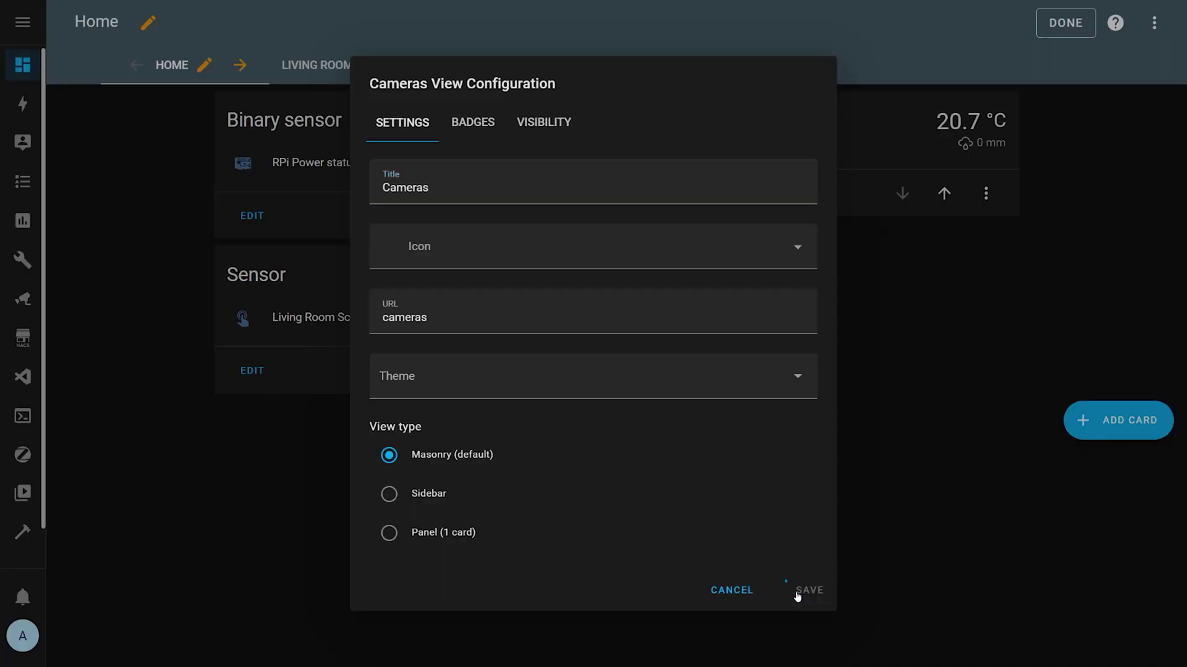
Start adding a card to the view, searching the cards for "frig" and choosing Custom: Frigate card.
click(1115, 123)
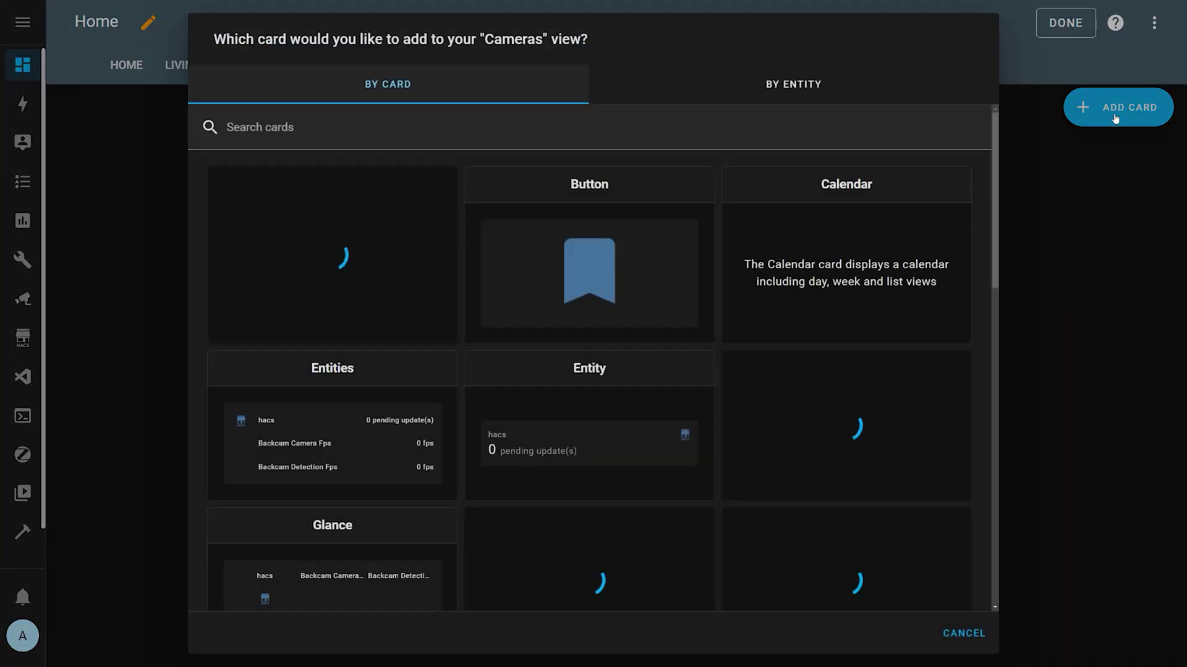
text(frigate)
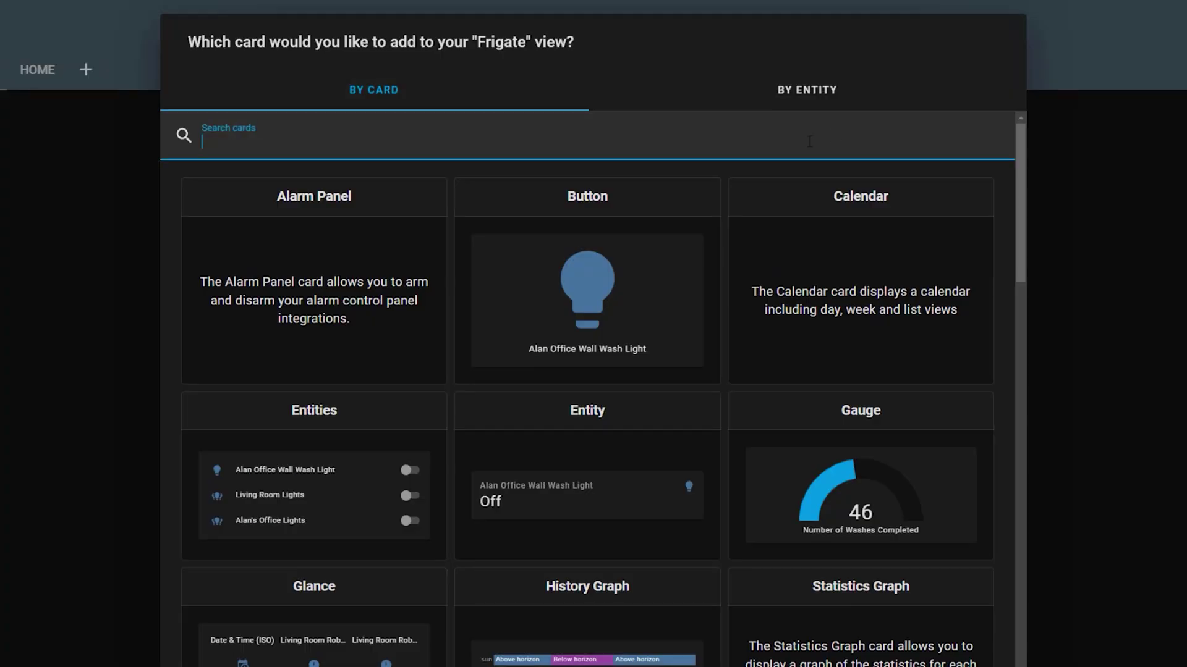
text(friga)
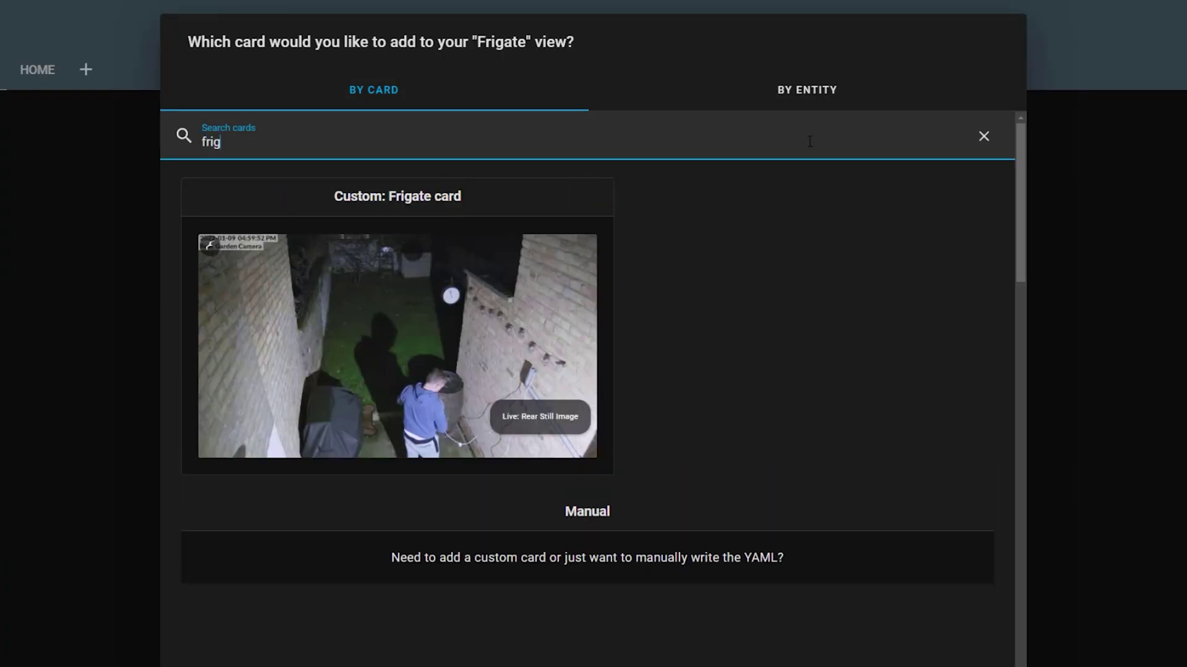
click(496, 300)
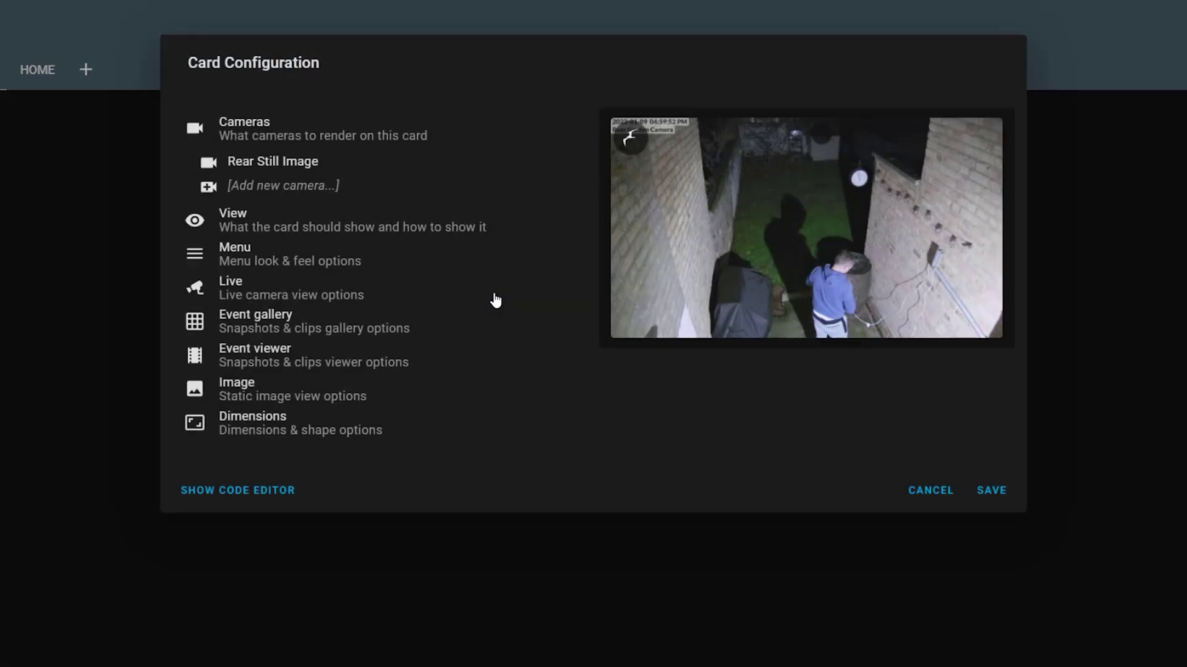
Replace the Rear Still Image camera entity in the card configuration with Backcam.
click(304, 162)
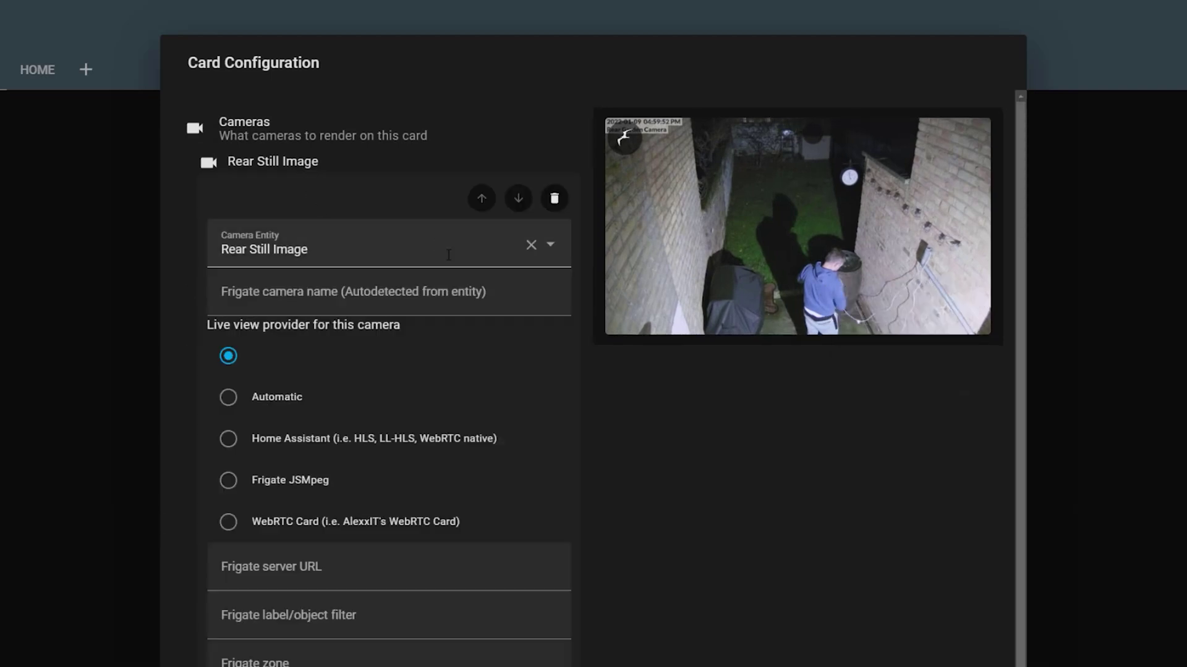
click(531, 245)
text(back)
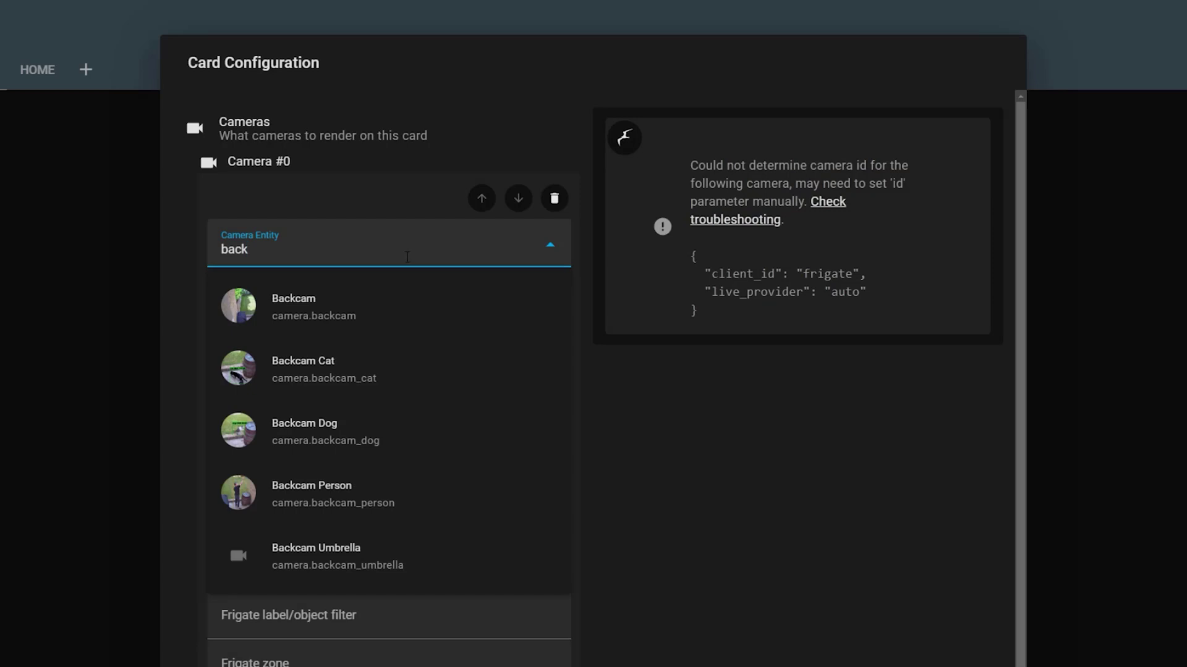
click(376, 299)
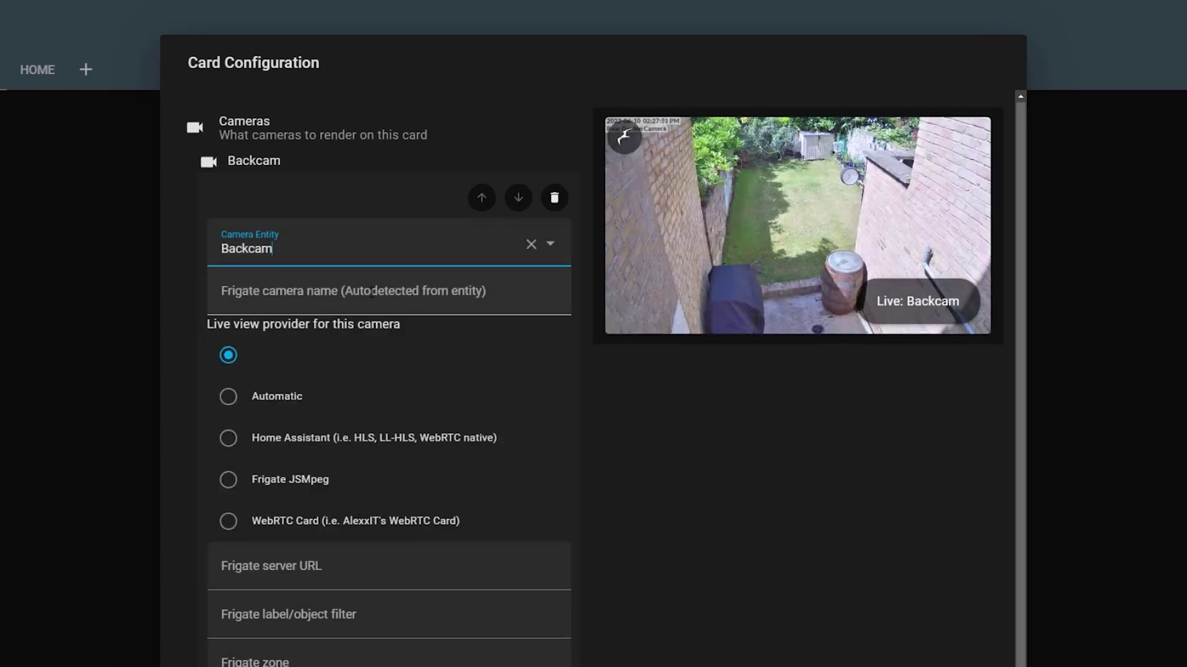
Add a second camera to the Frigate card and set its entity to Frontcam.
scroll(373, 292, down, 6)
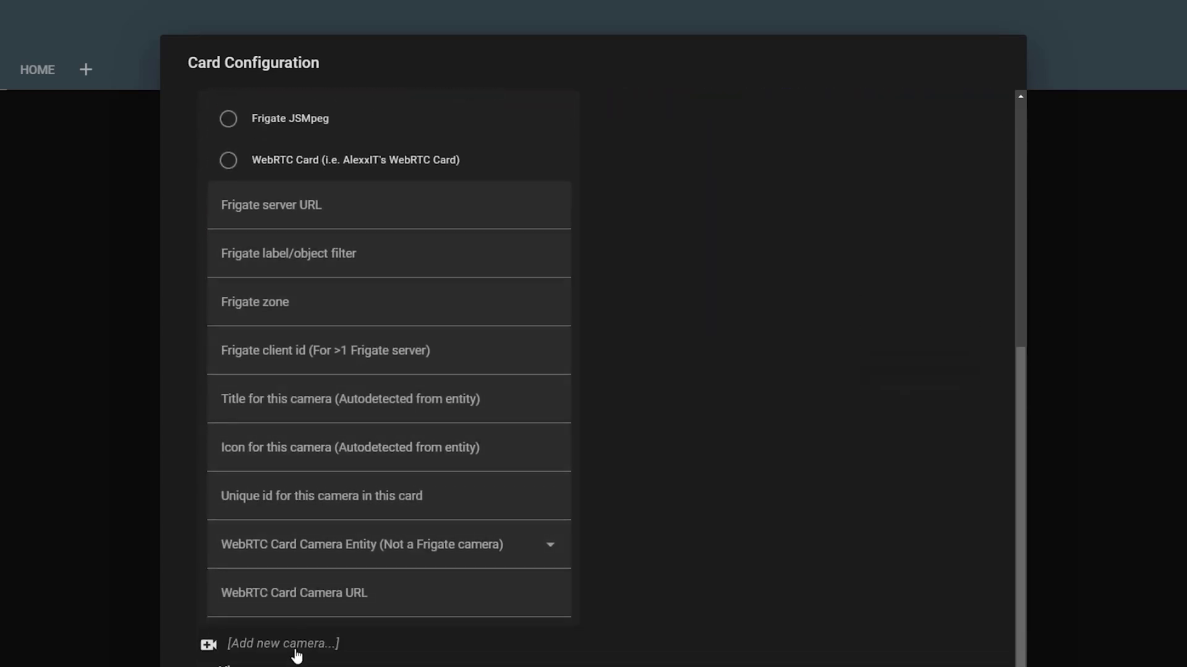
scroll(297, 655, up, 6)
click(315, 281)
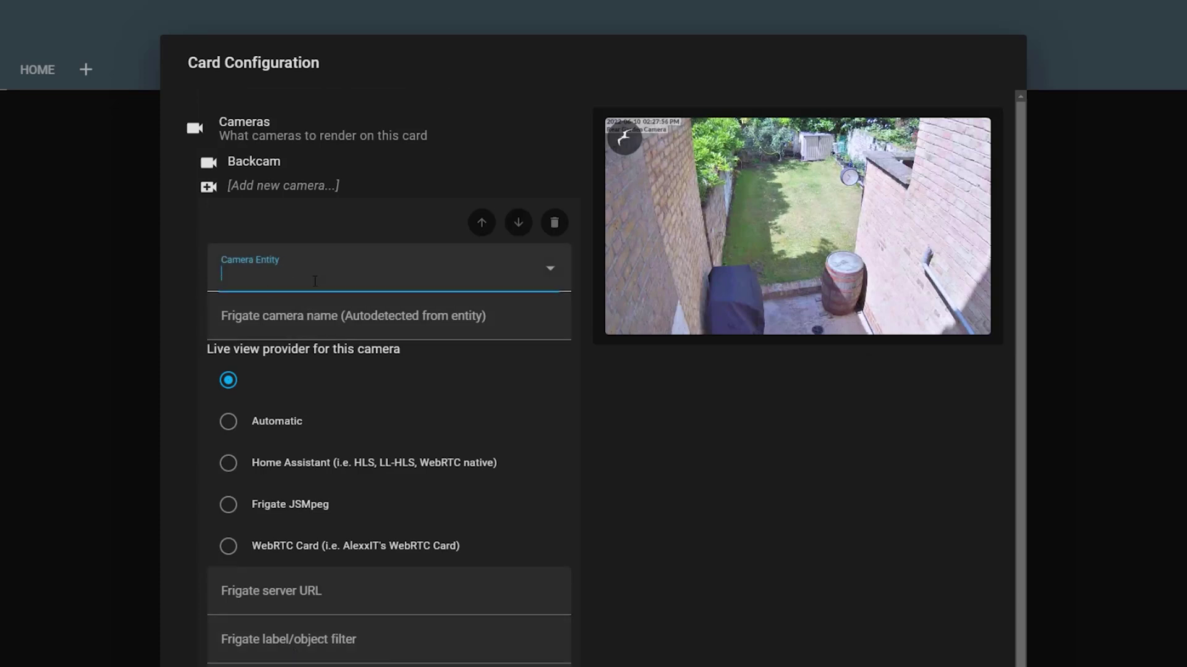
text(front)
scroll(318, 323, down, 3)
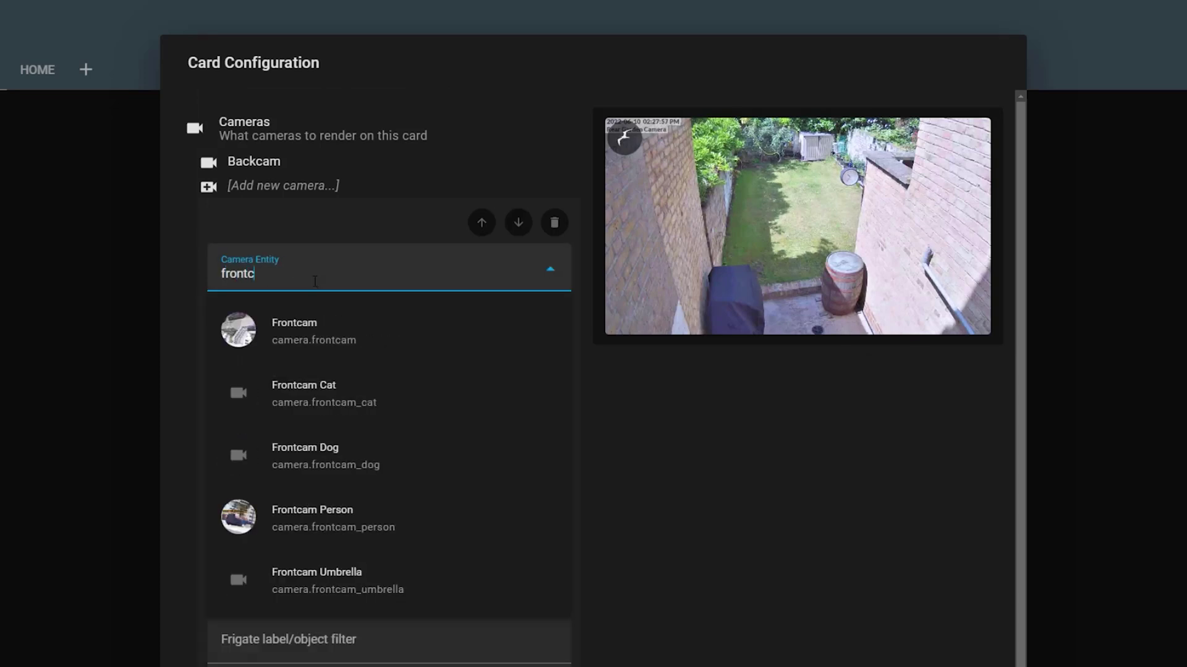
click(318, 324)
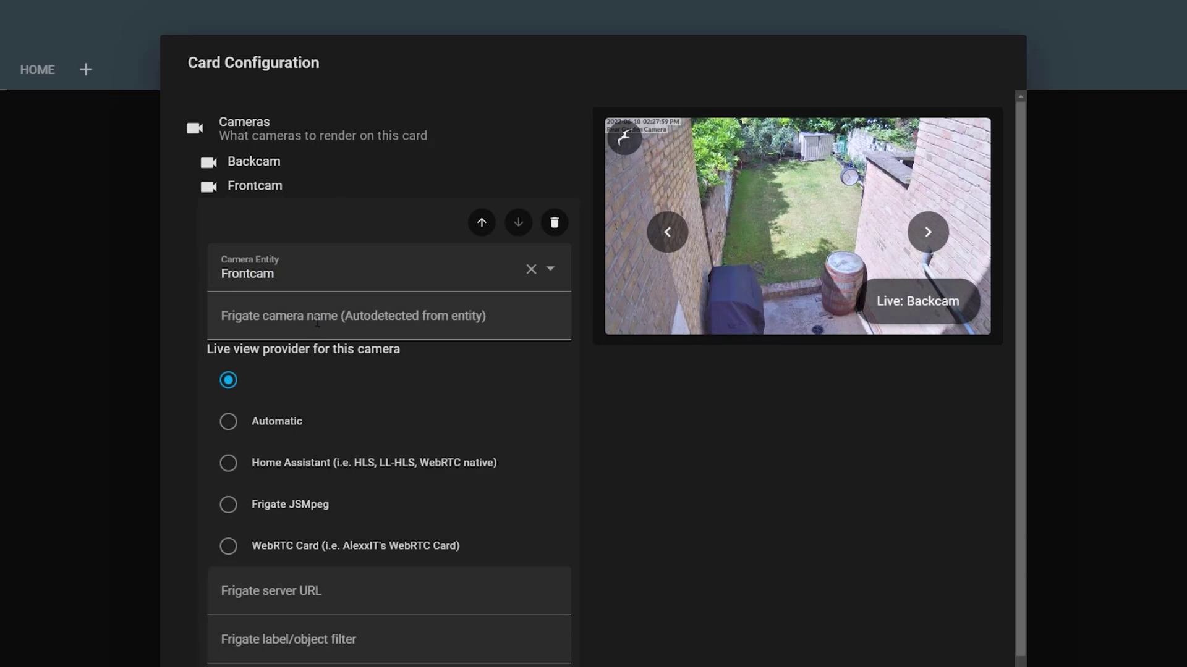
Save the Frigate card configuration and finish editing the dashboard.
scroll(322, 407, down, 6)
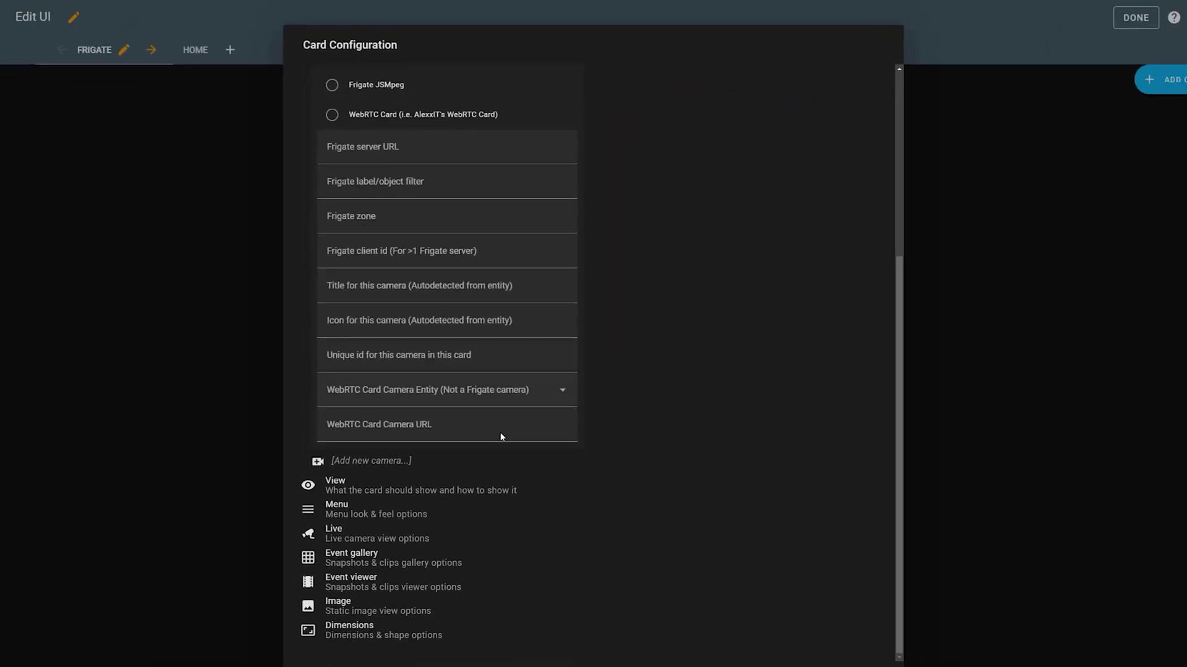
click(859, 632)
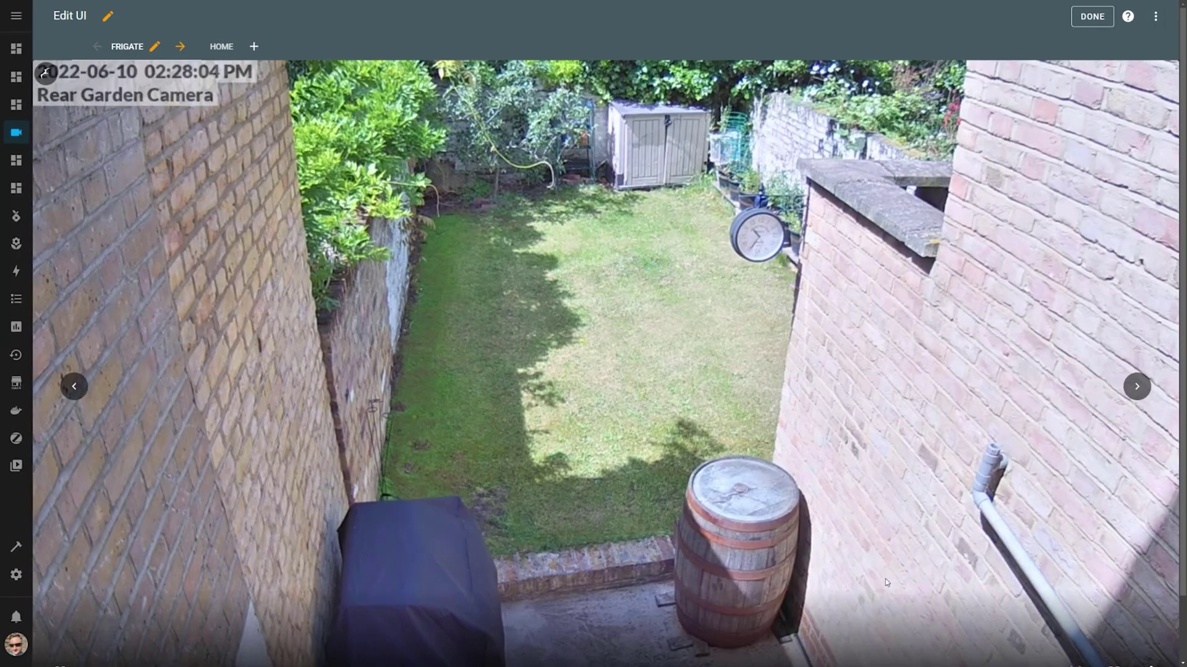
click(1092, 16)
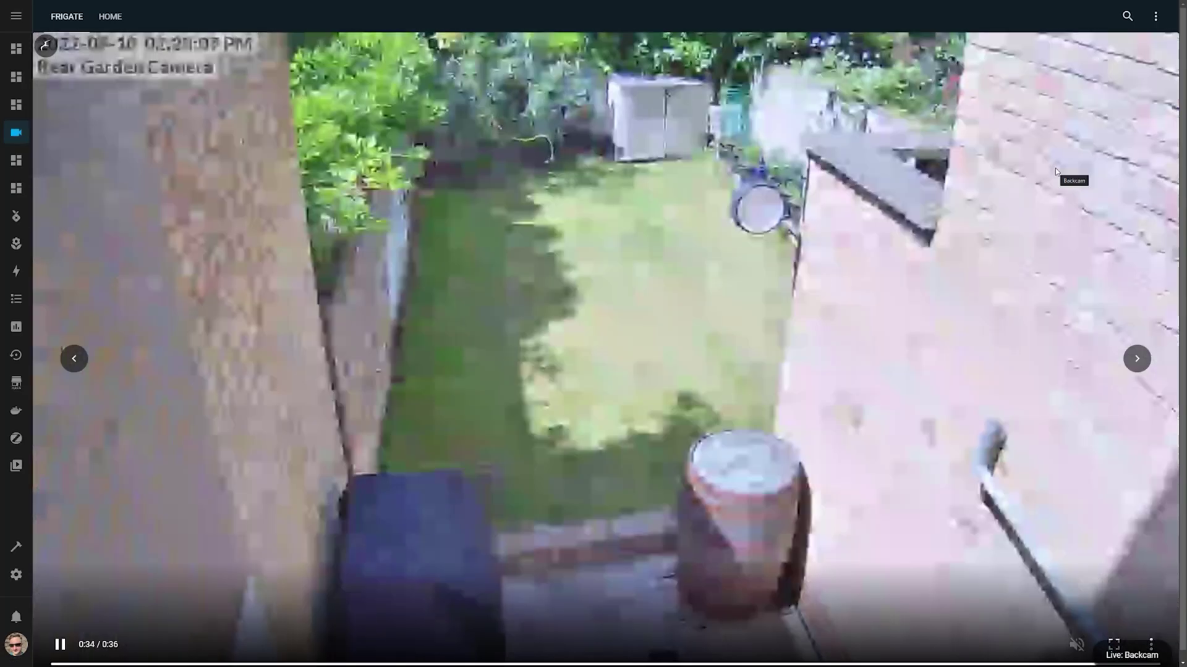
Cycle through the Frigate card's live camera views and examine the clips gallery of the rear garden camera.
click(1137, 359)
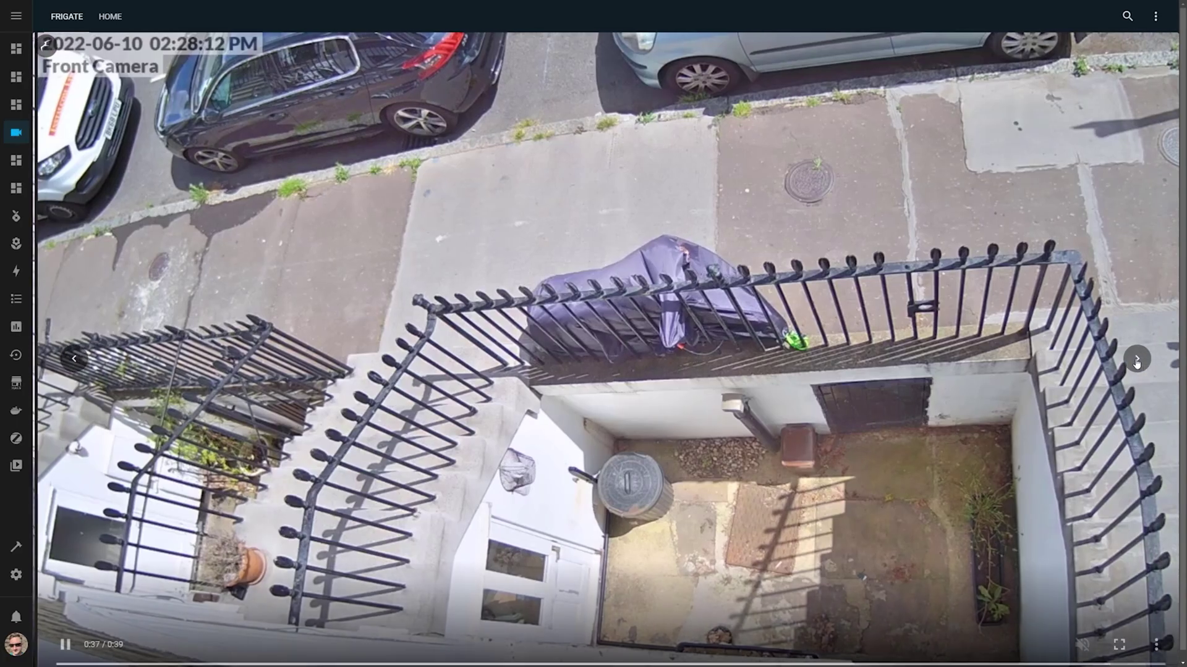
click(1137, 359)
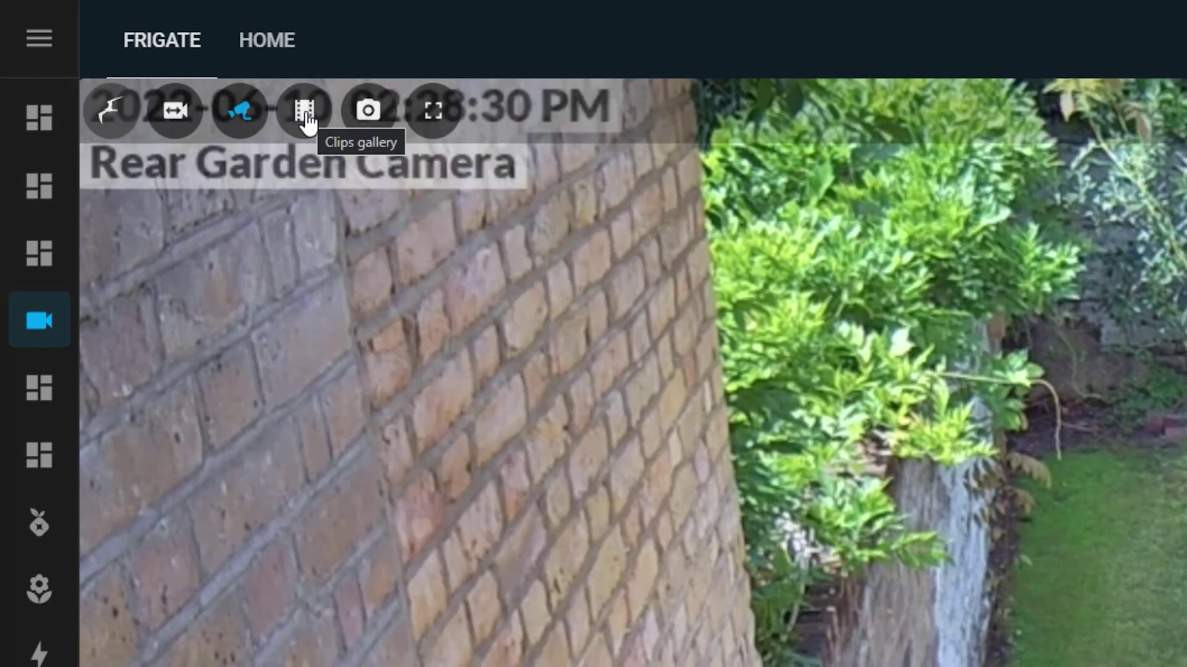
click(305, 114)
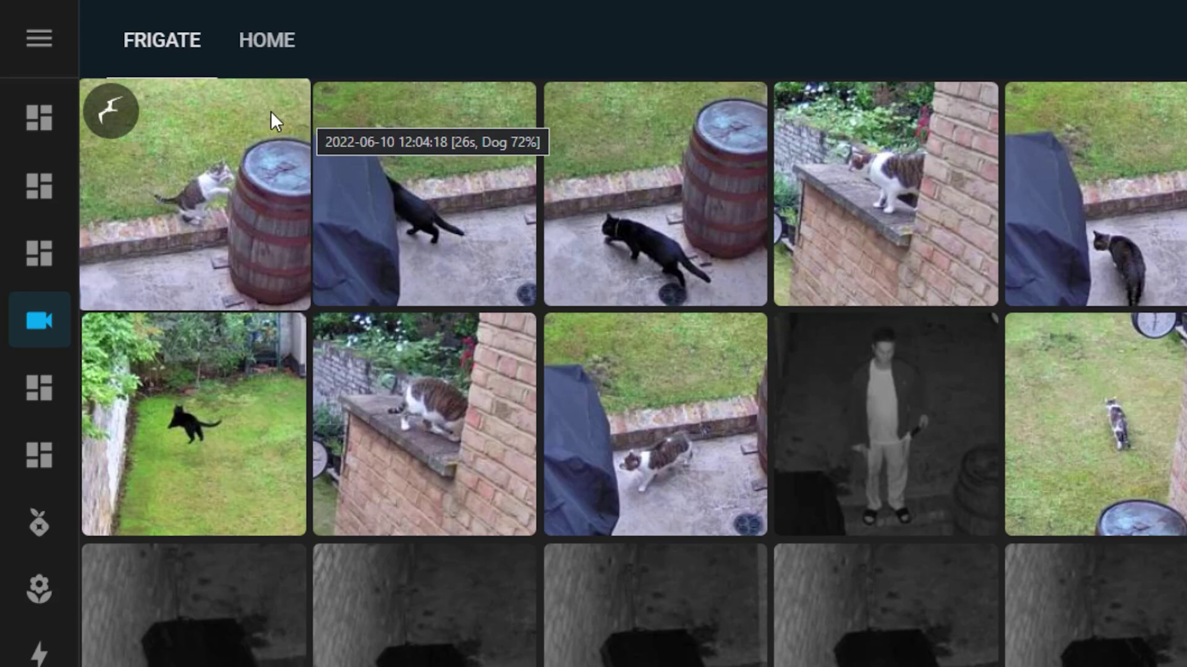
click(109, 113)
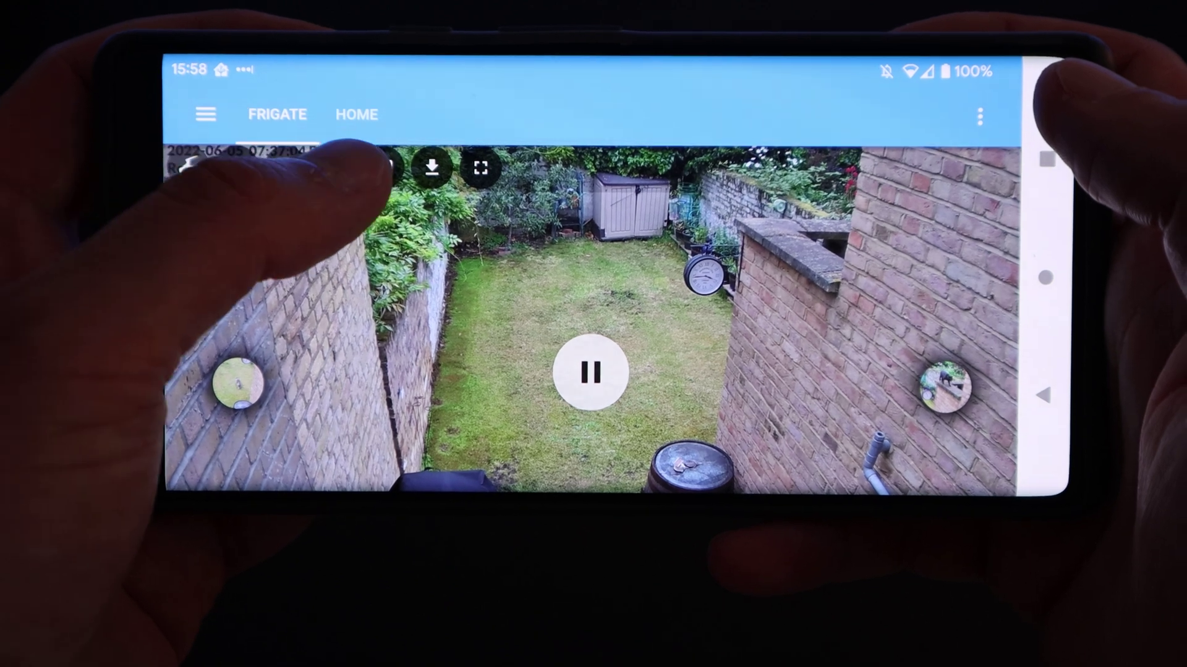
click(380, 166)
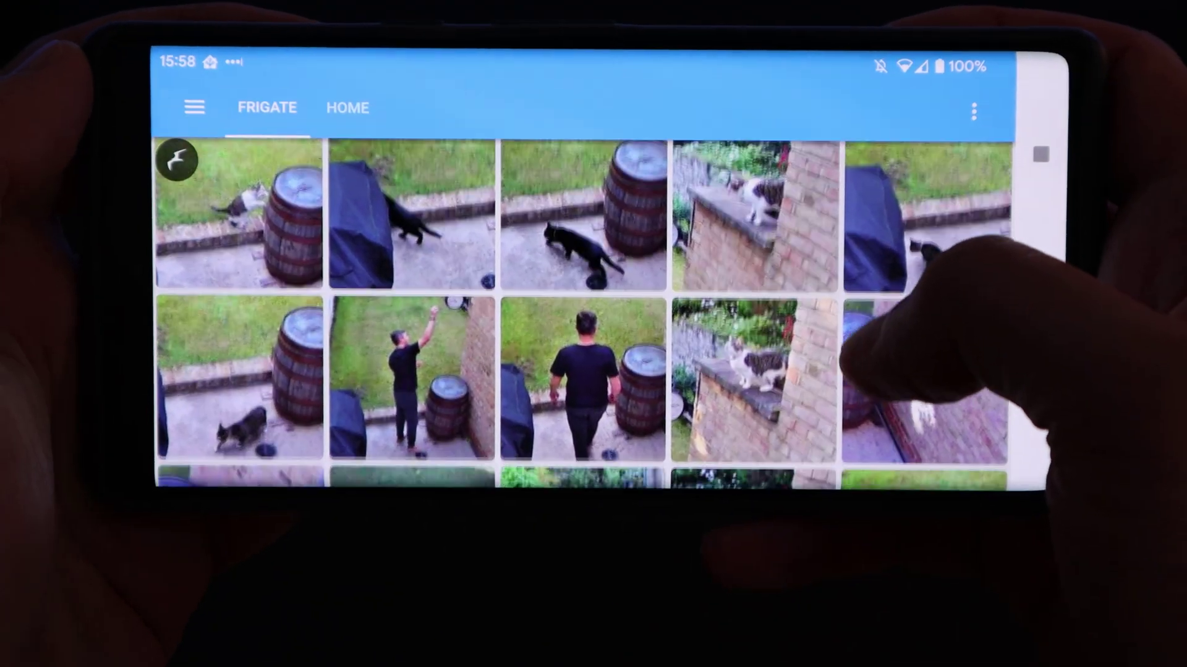
drag(865, 347, 643, 229)
click(642, 259)
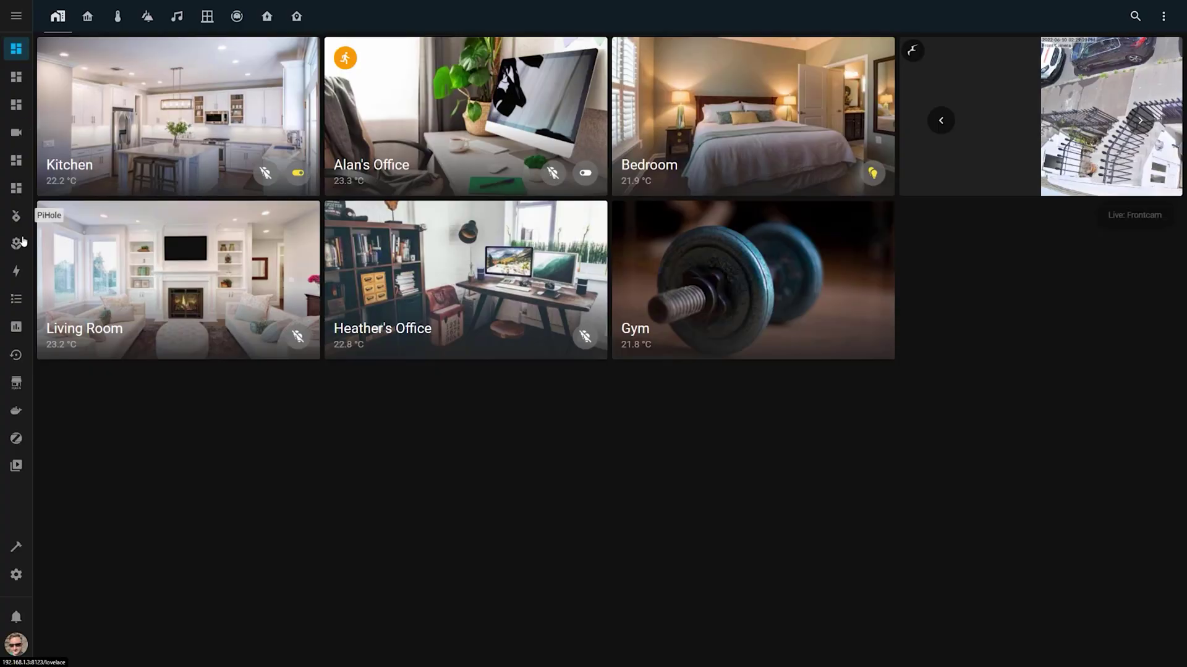
Browse the Frigate clips in the media sources and go on to its snapshots.
click(21, 464)
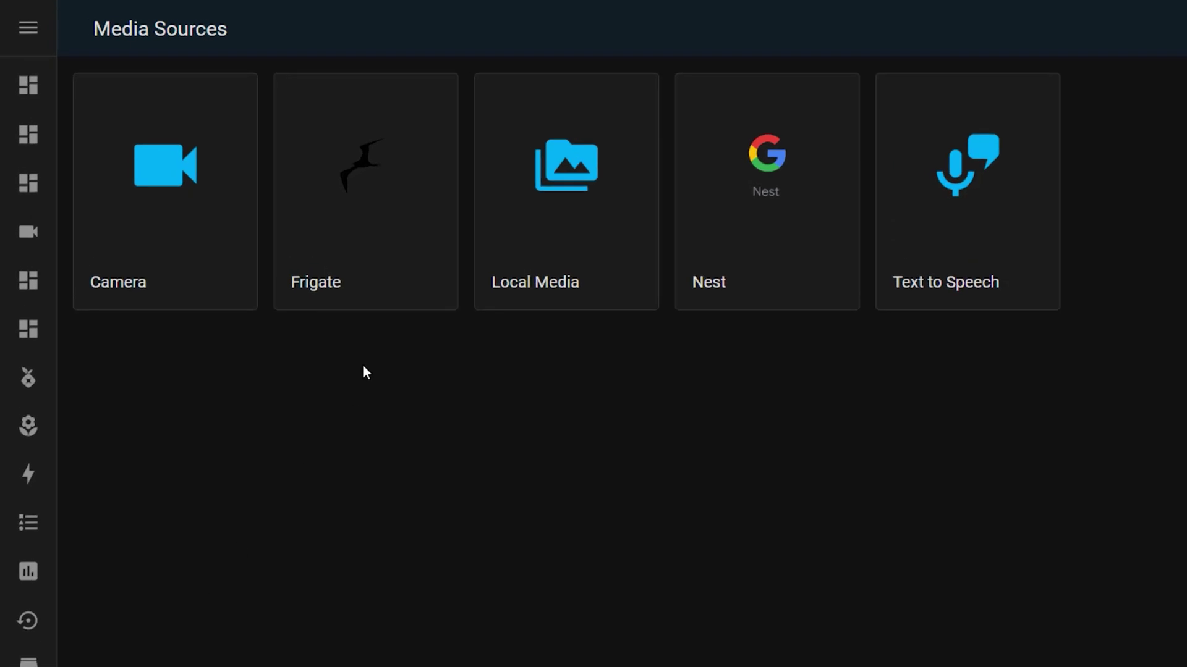
click(359, 191)
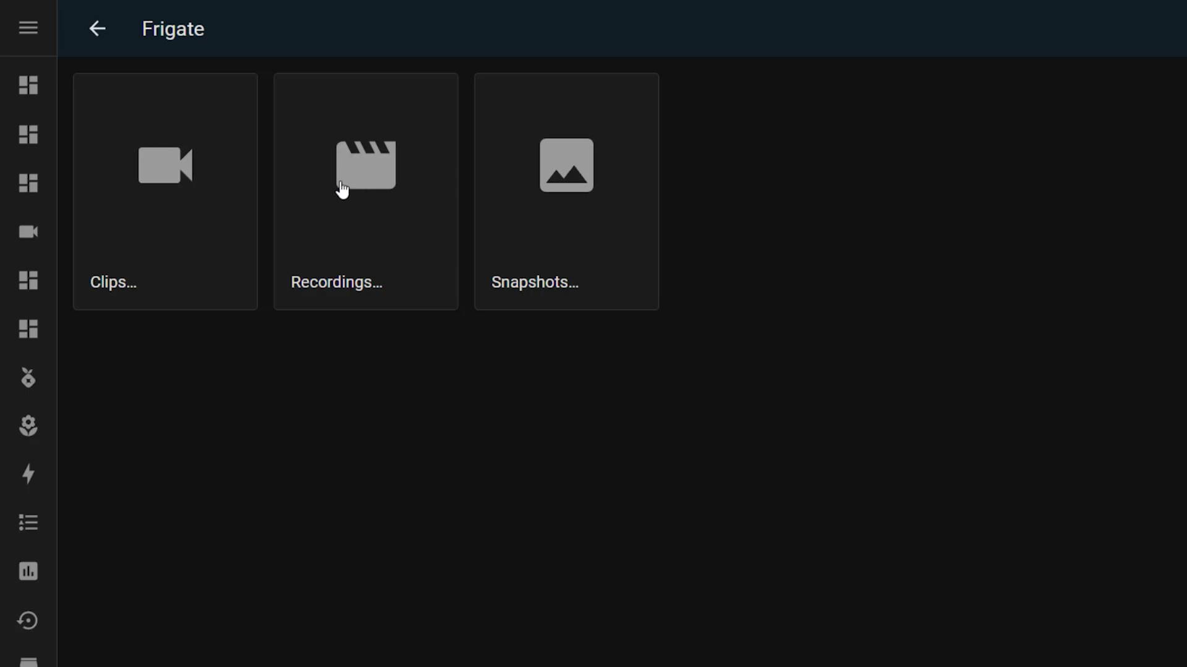
click(192, 182)
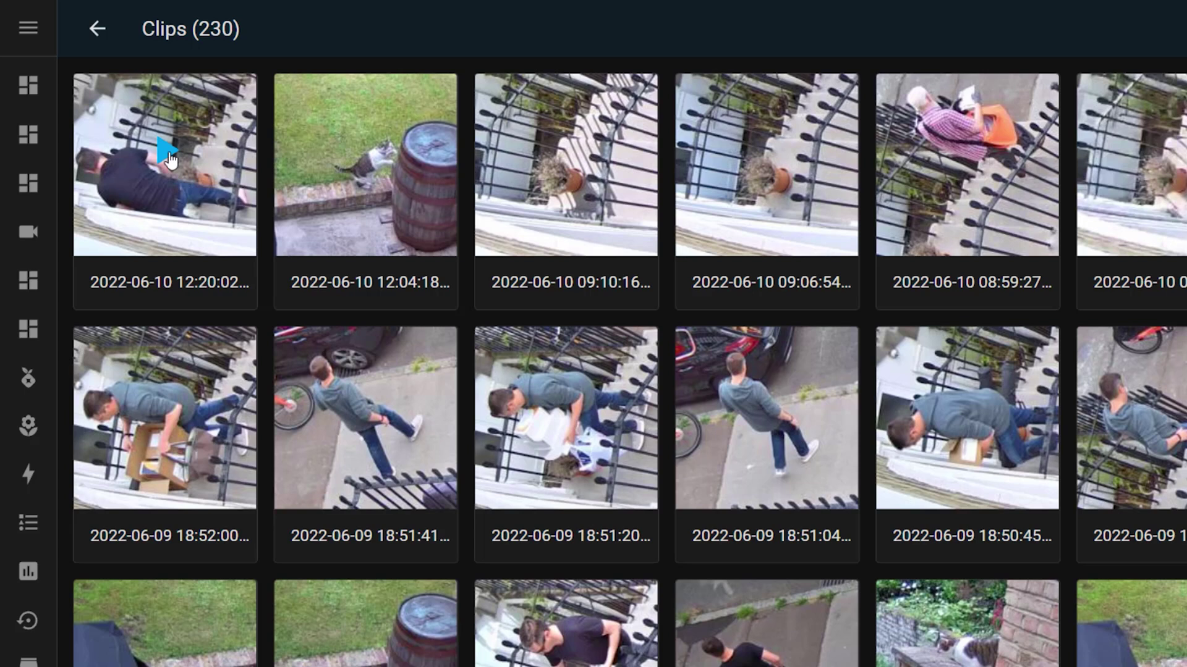
click(98, 27)
click(564, 228)
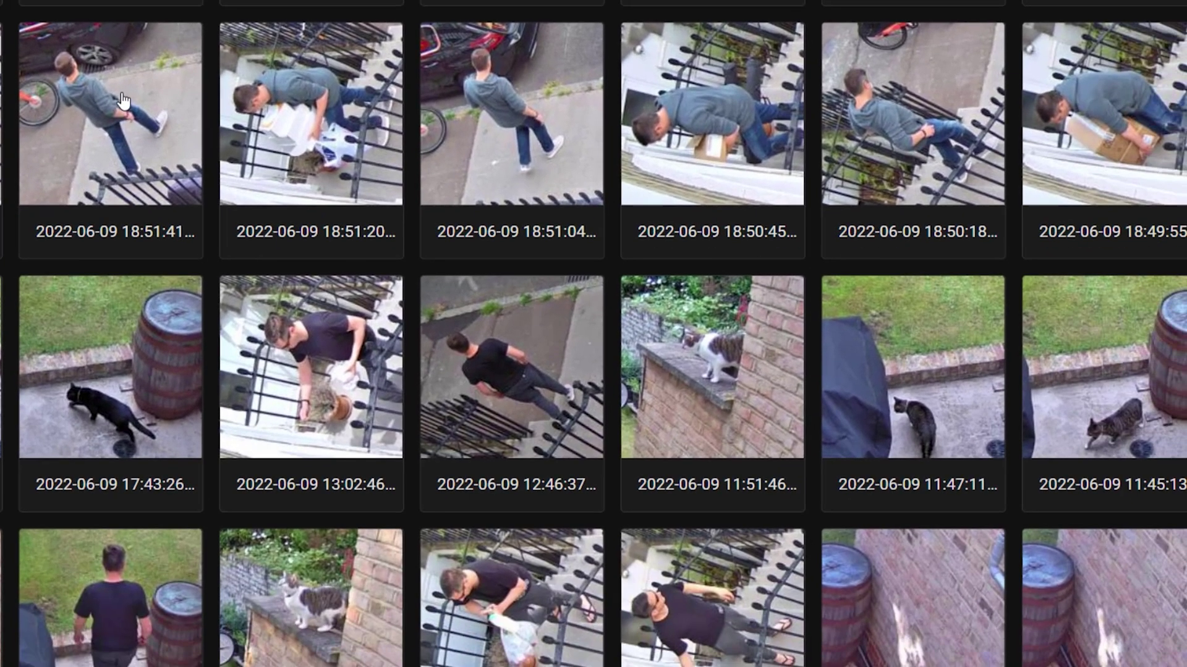
Play Frigate's Backcam recording for June 09, 2022 at 15:00:00 and skip ahead to about 34:36.
click(380, 404)
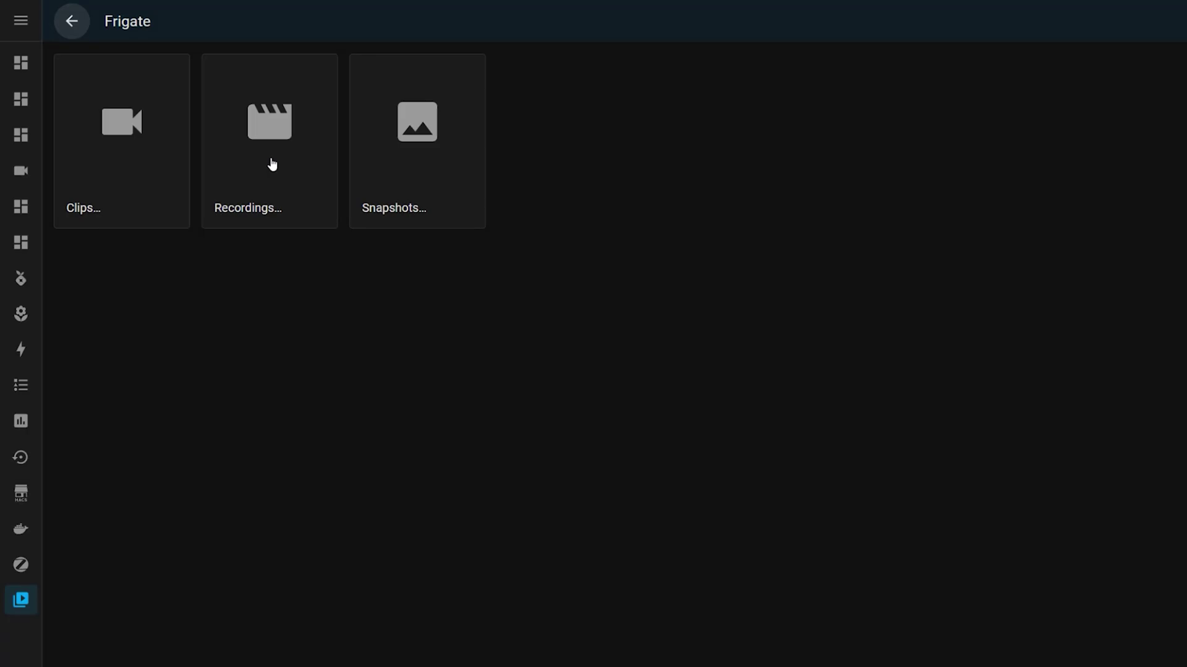
click(271, 164)
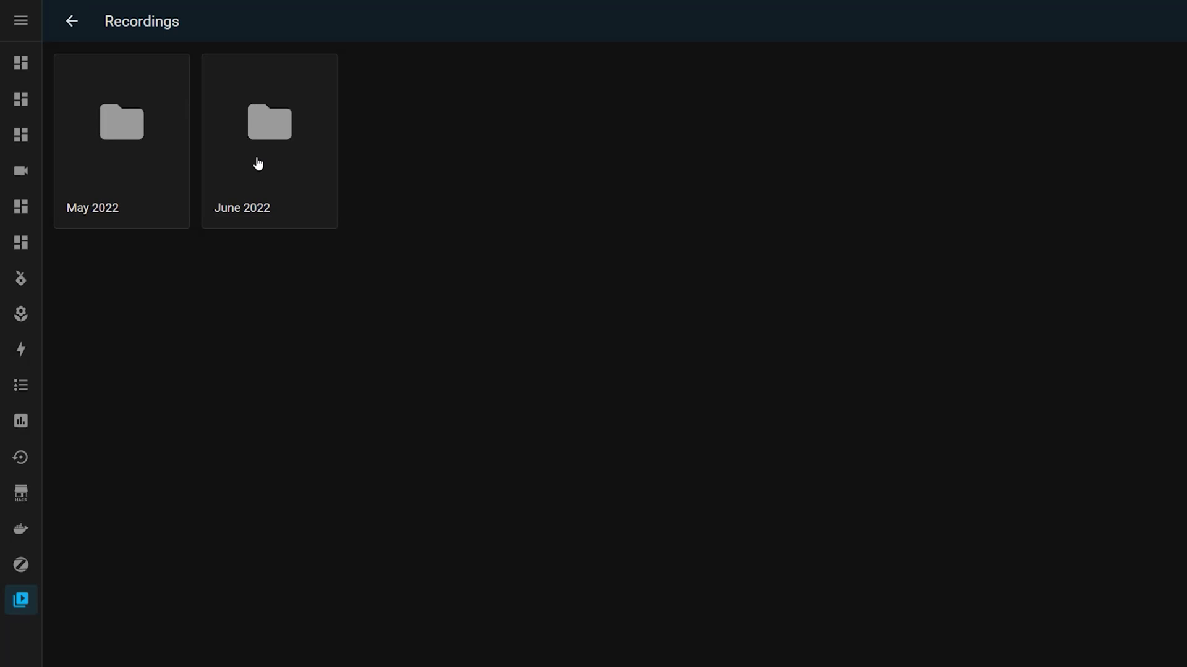
click(258, 164)
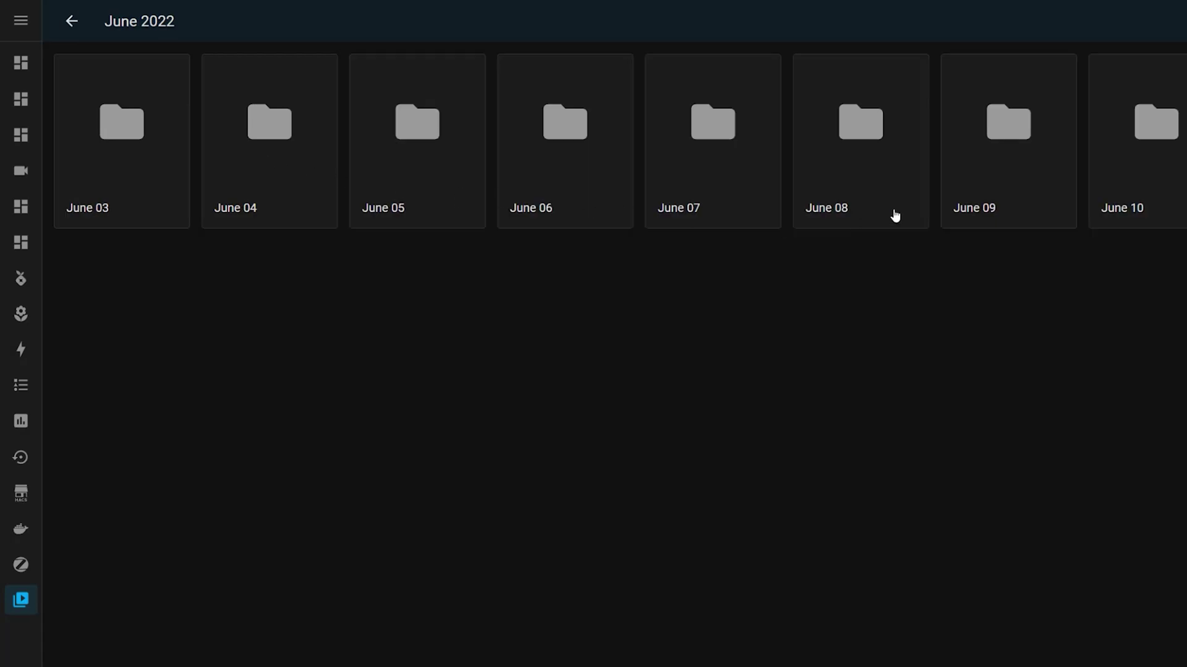
click(1025, 188)
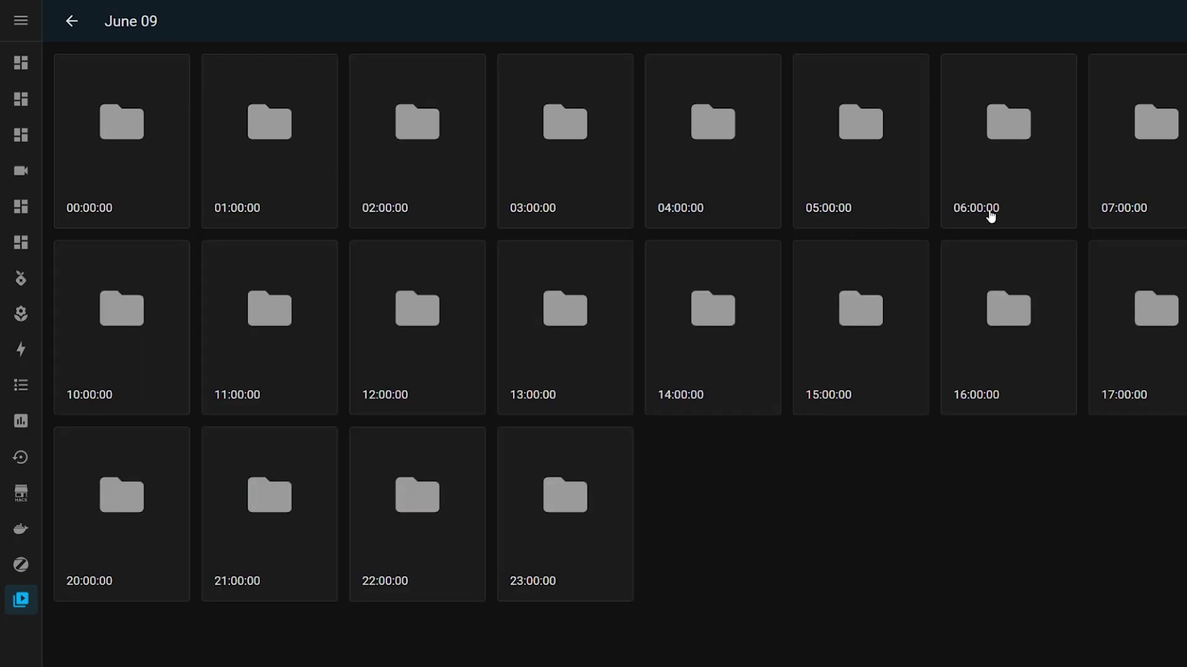
click(856, 340)
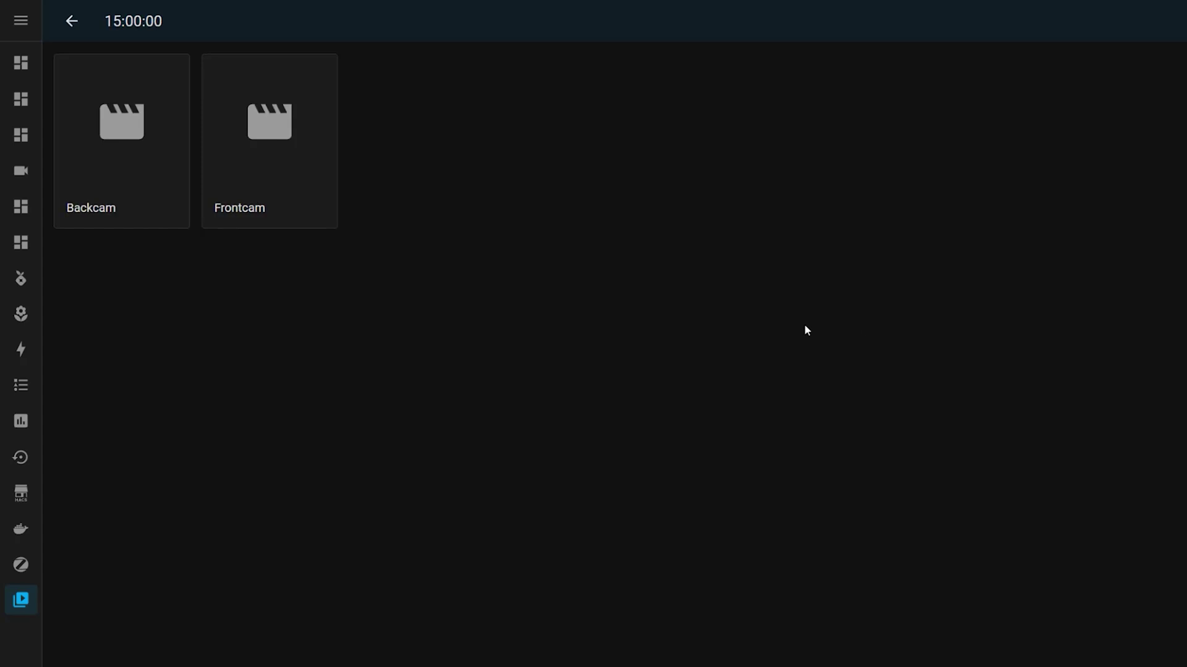
click(148, 174)
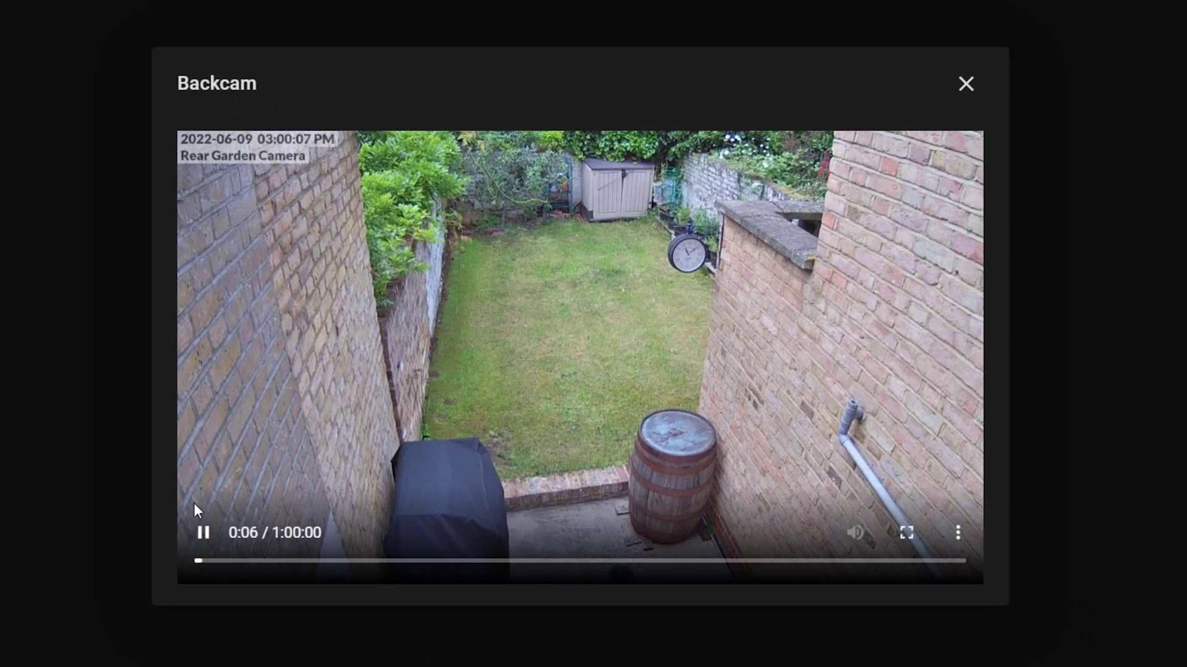
drag(206, 564, 643, 591)
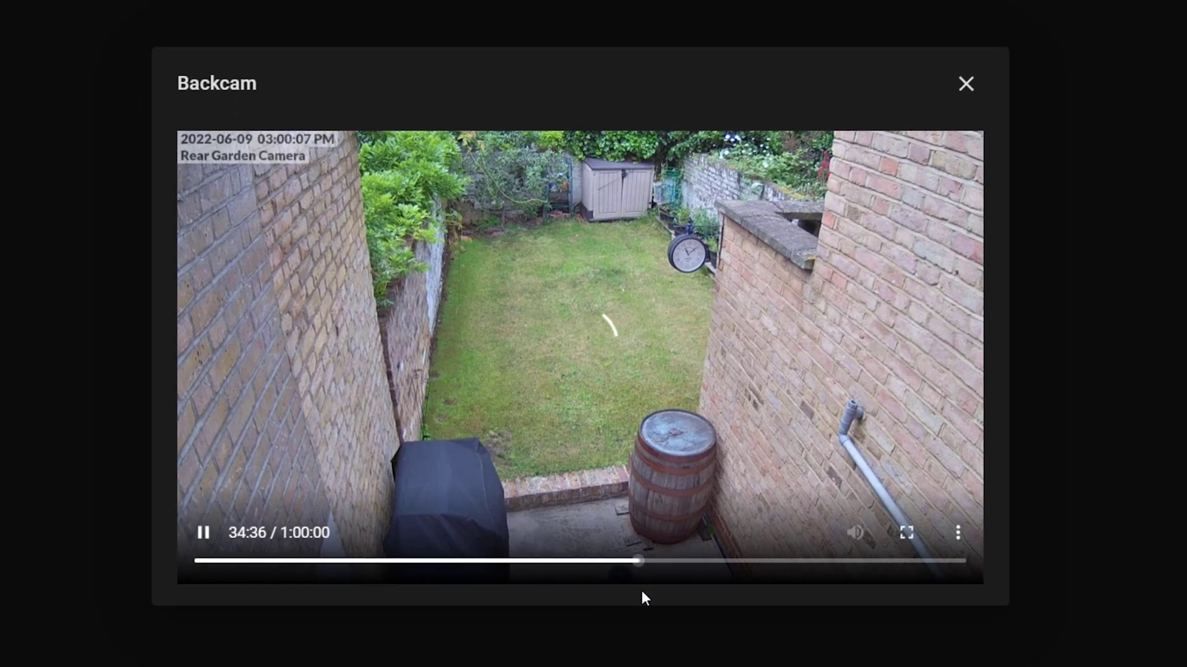
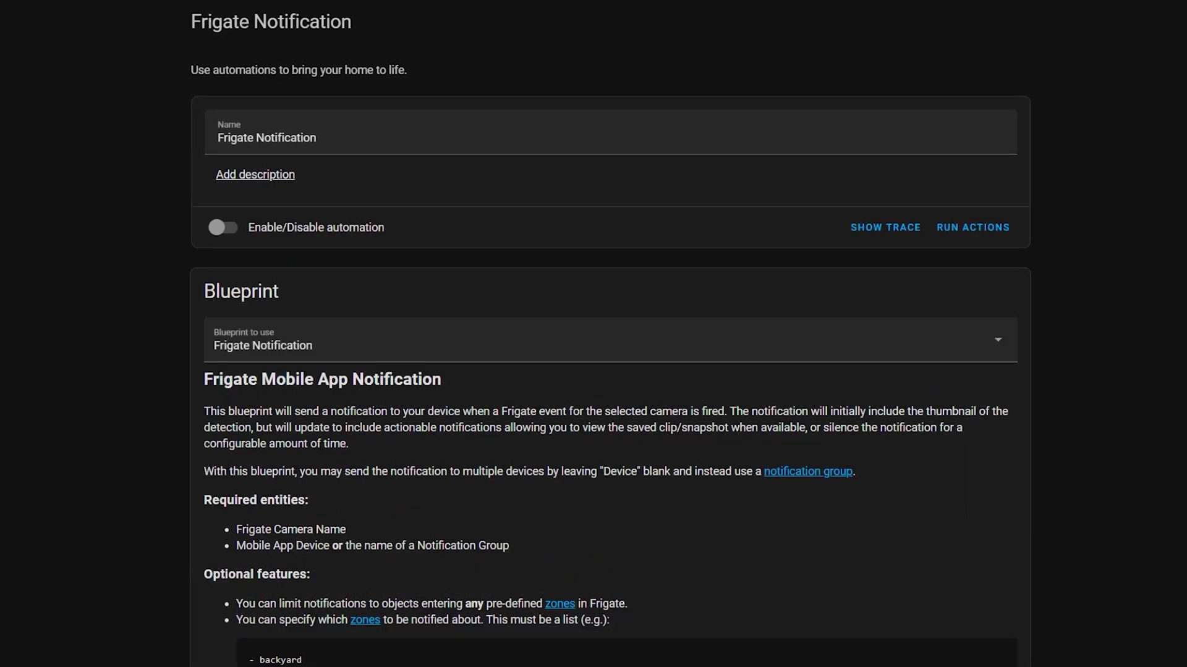
Examine the Frigate Notification blueprint automation, and the triggers, conditions and actions of the automation that turns on lights when a person is detected.
scroll(610, 333, down, 5)
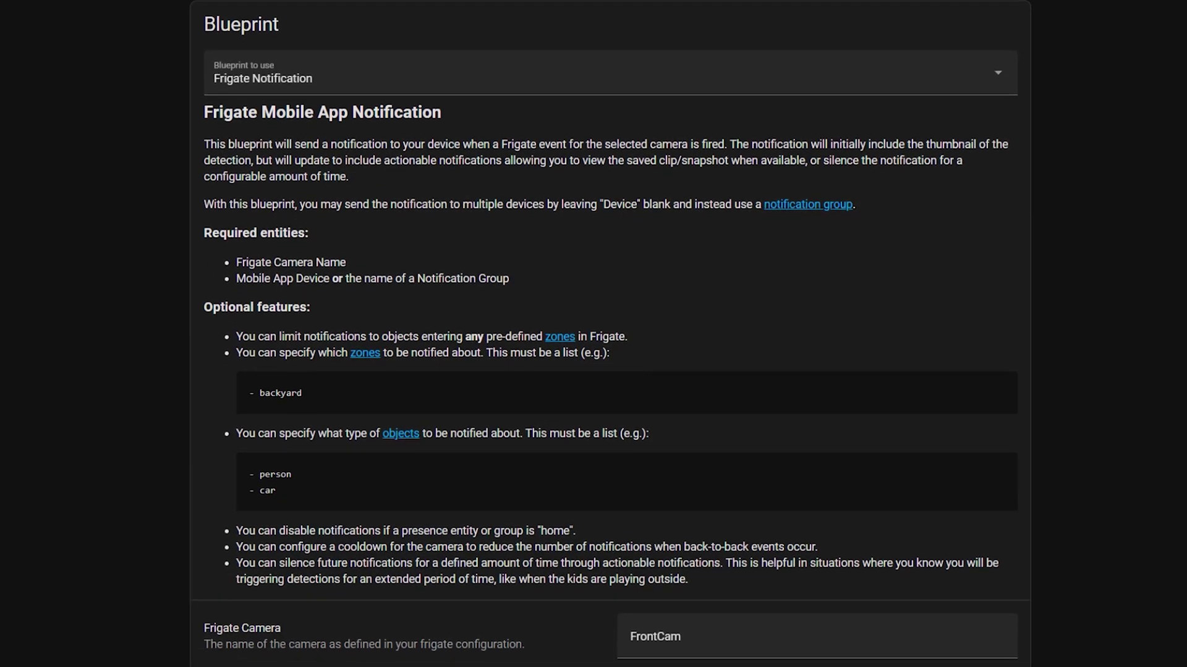
scroll(610, 333, down, 8)
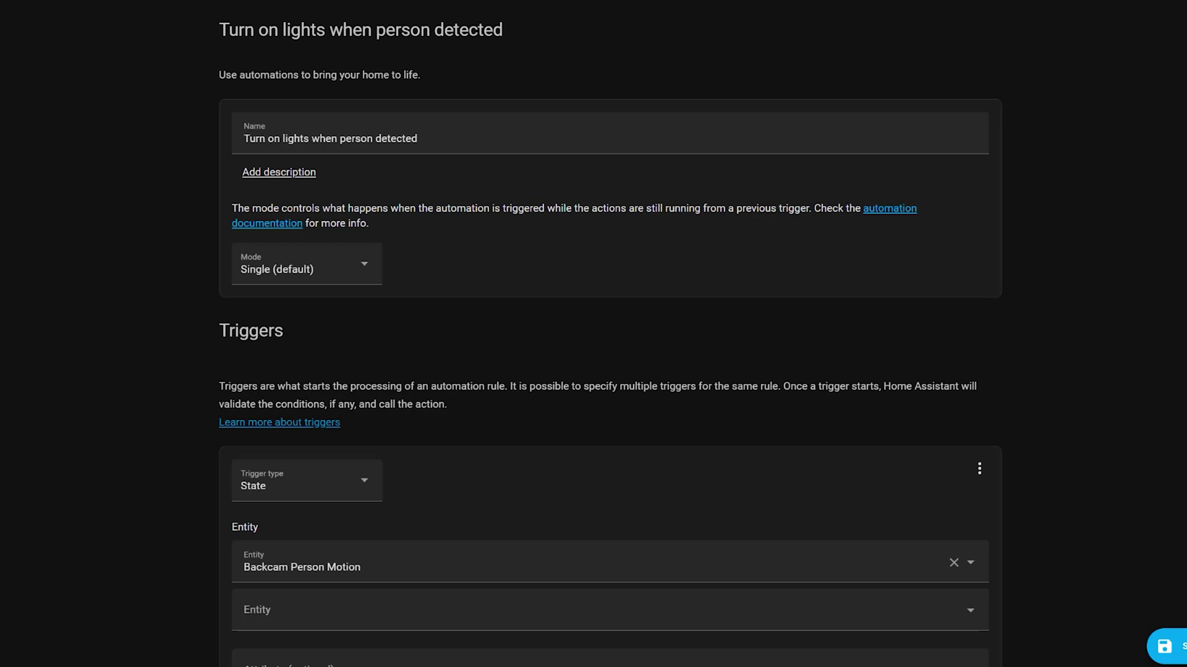
scroll(610, 333, down, 5)
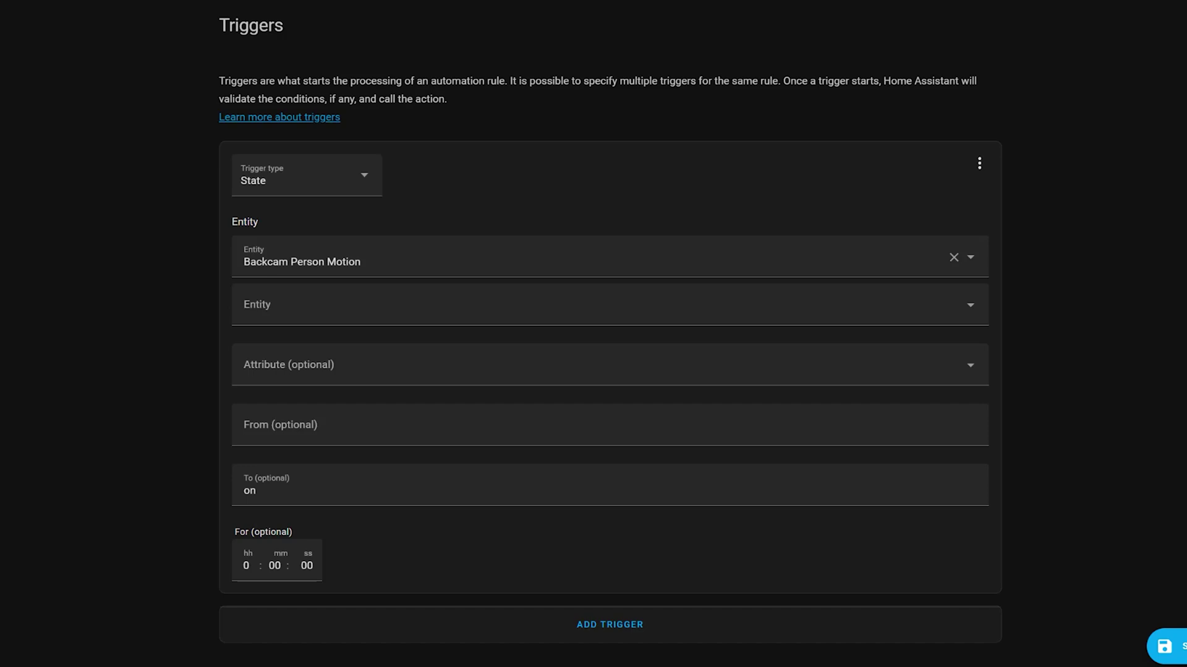
scroll(610, 338, down, 10)
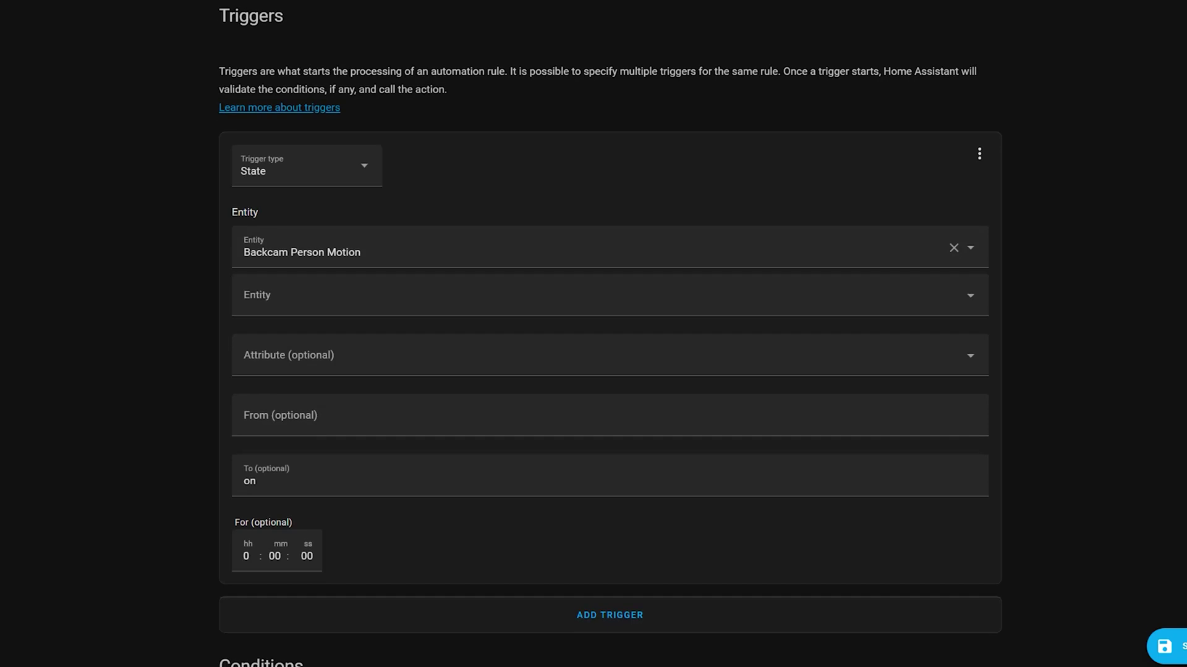
scroll(610, 337, down, 1)
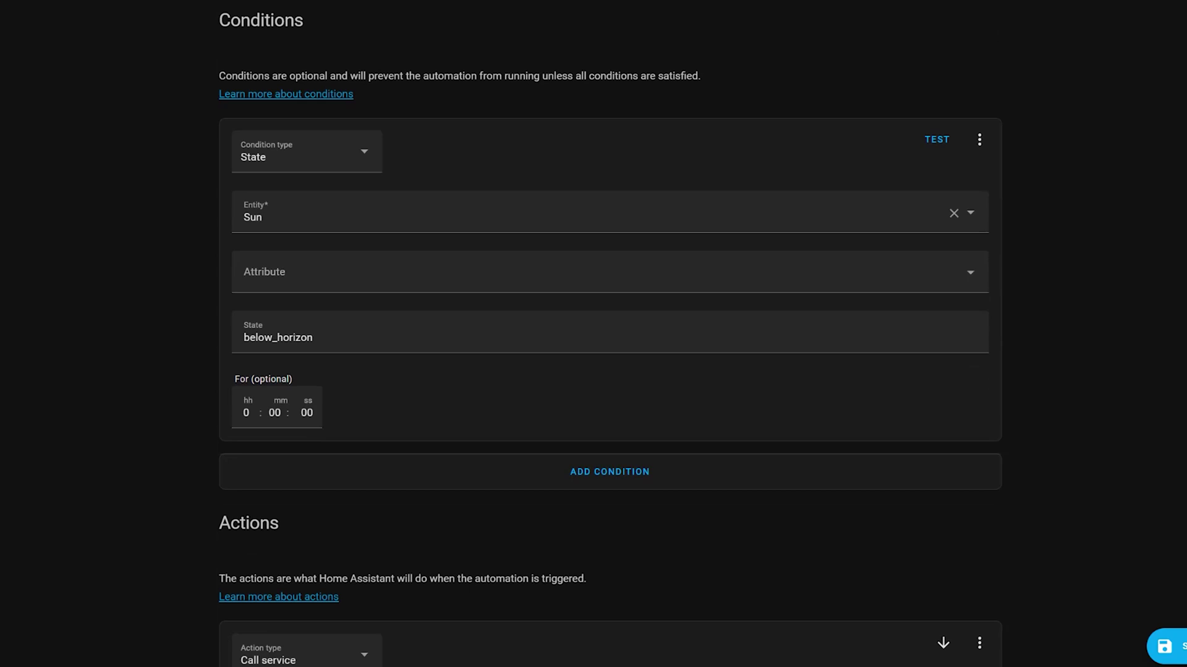
scroll(610, 338, down, 8)
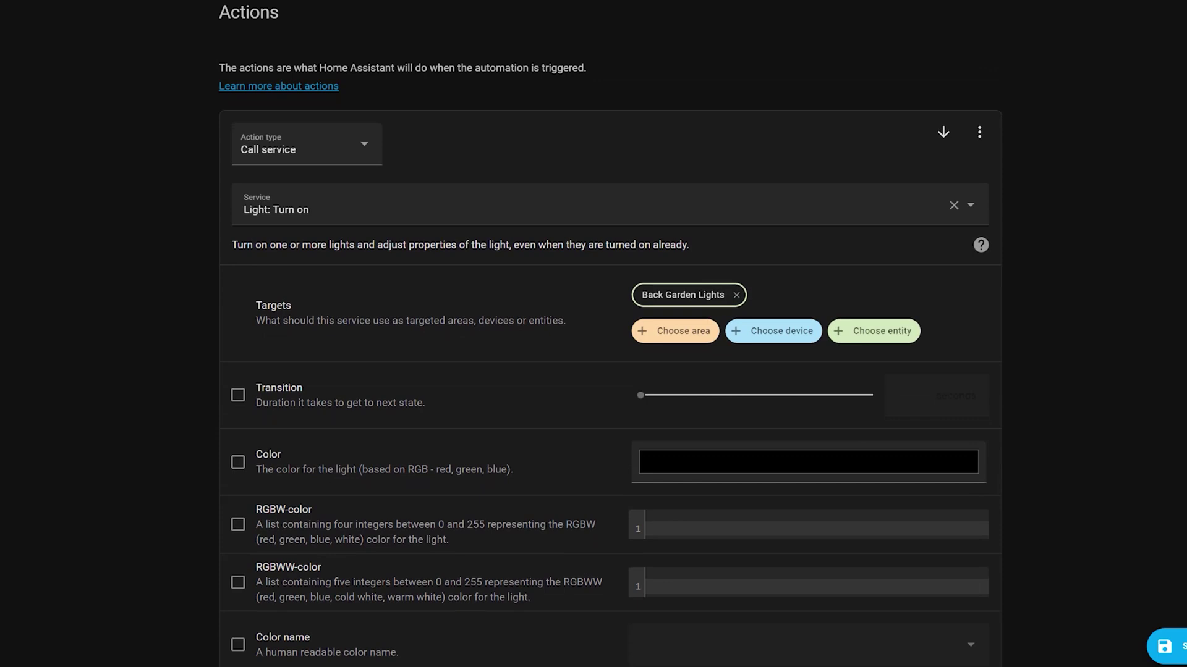
scroll(610, 337, down, 15)
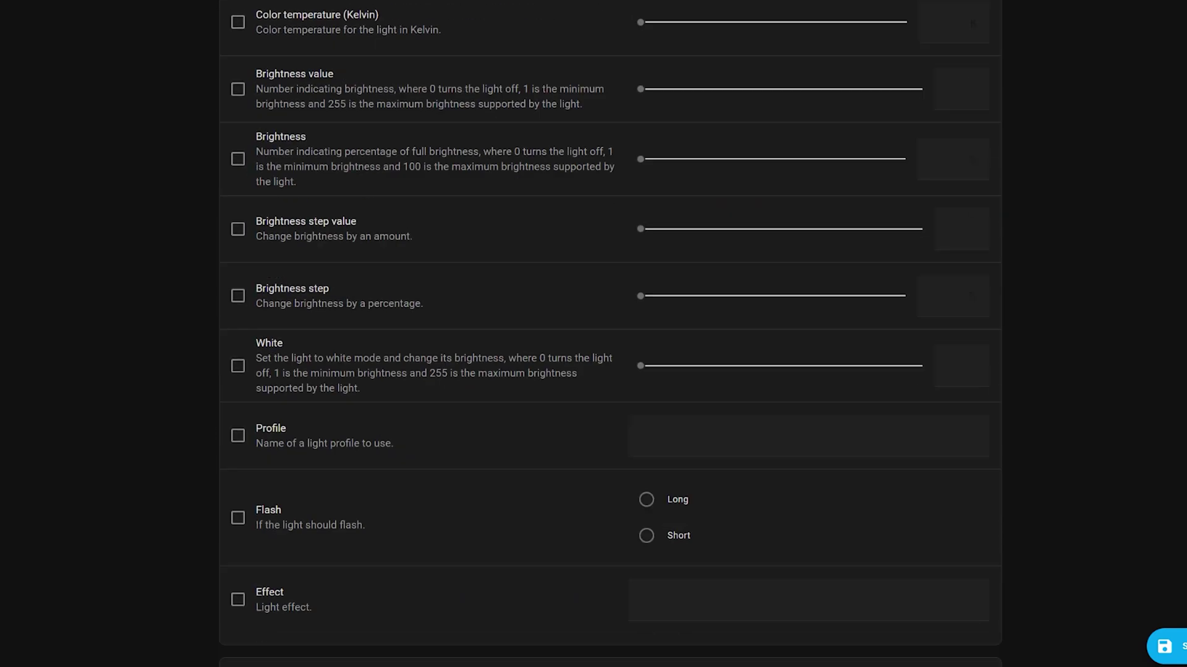
scroll(610, 338, down, 1)
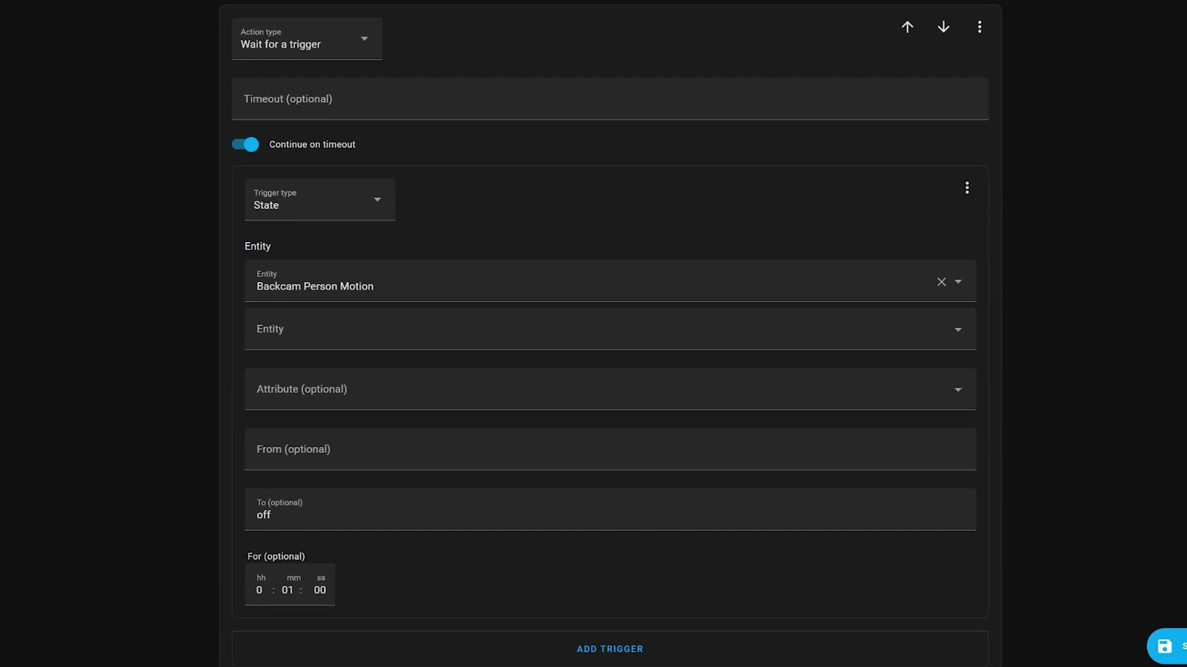
scroll(610, 338, down, 10)
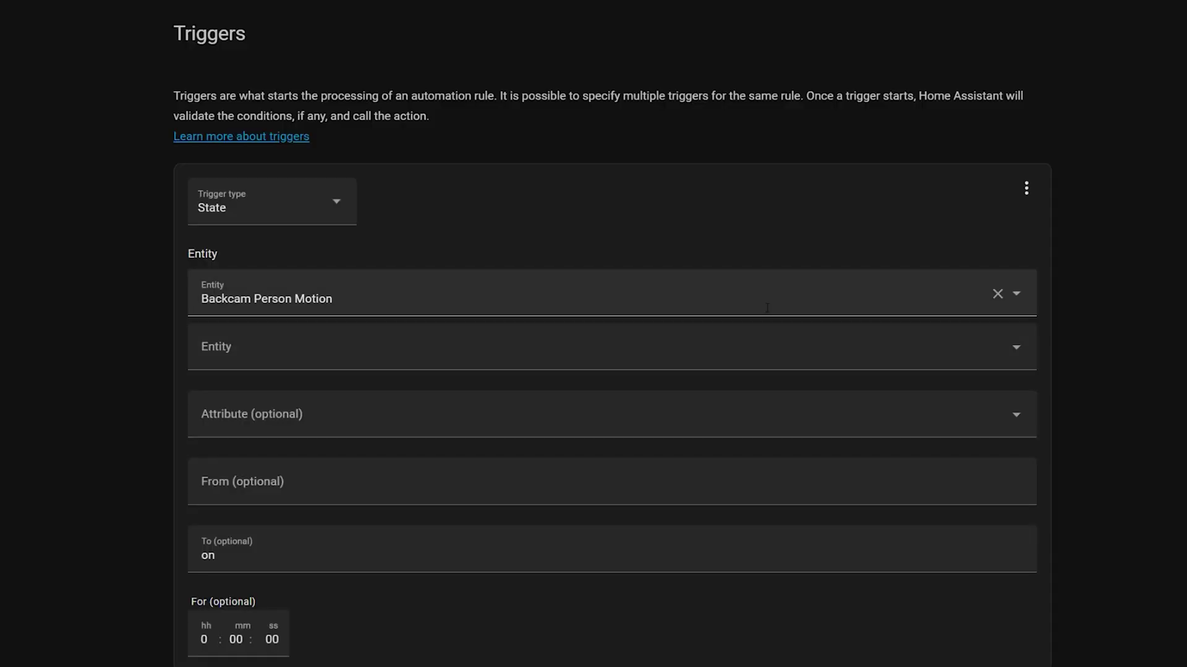
Change the state trigger's entity in the person-detected lights automation to Front Steps Person Motion.
click(767, 308)
text(front steps)
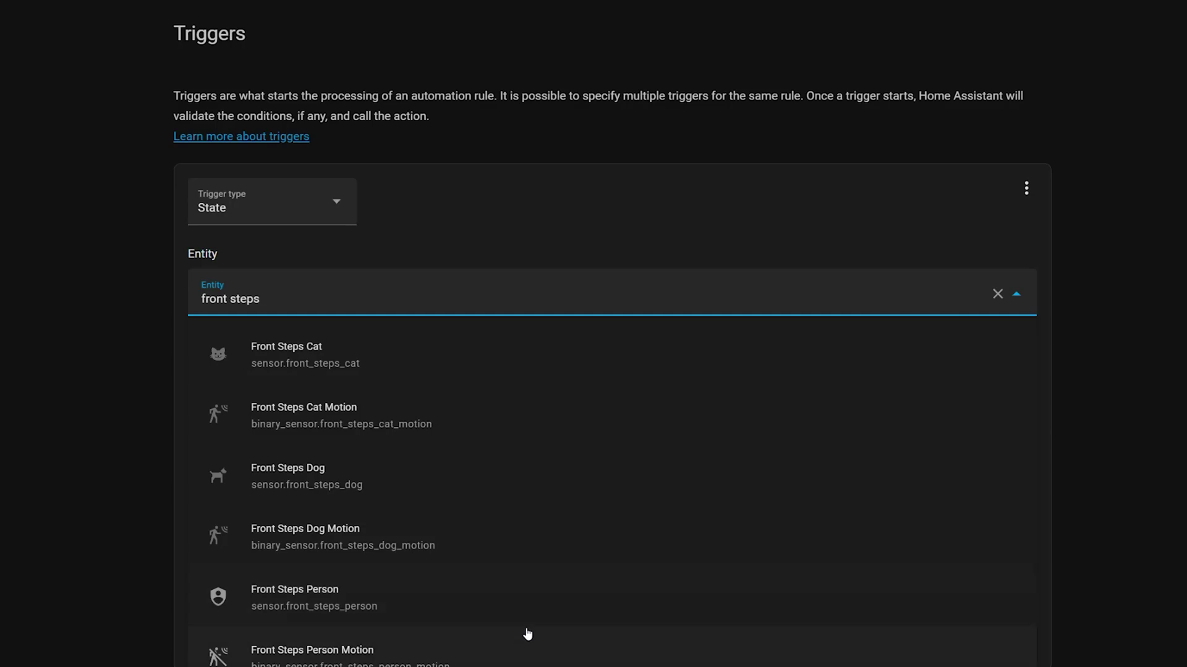
click(525, 655)
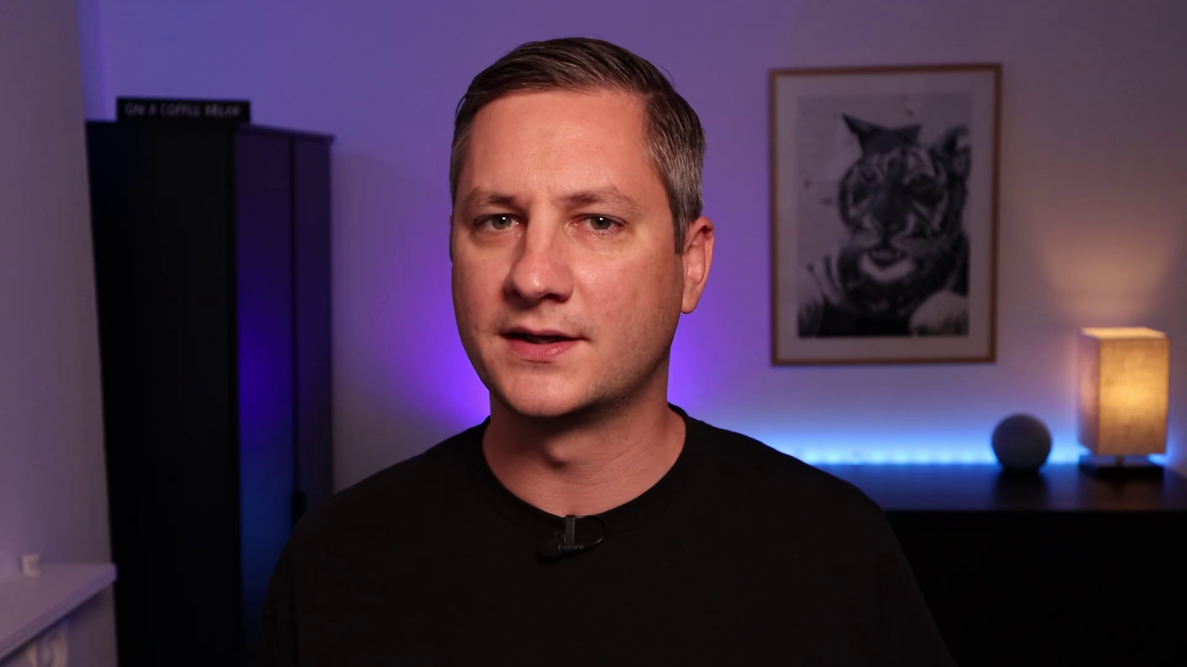